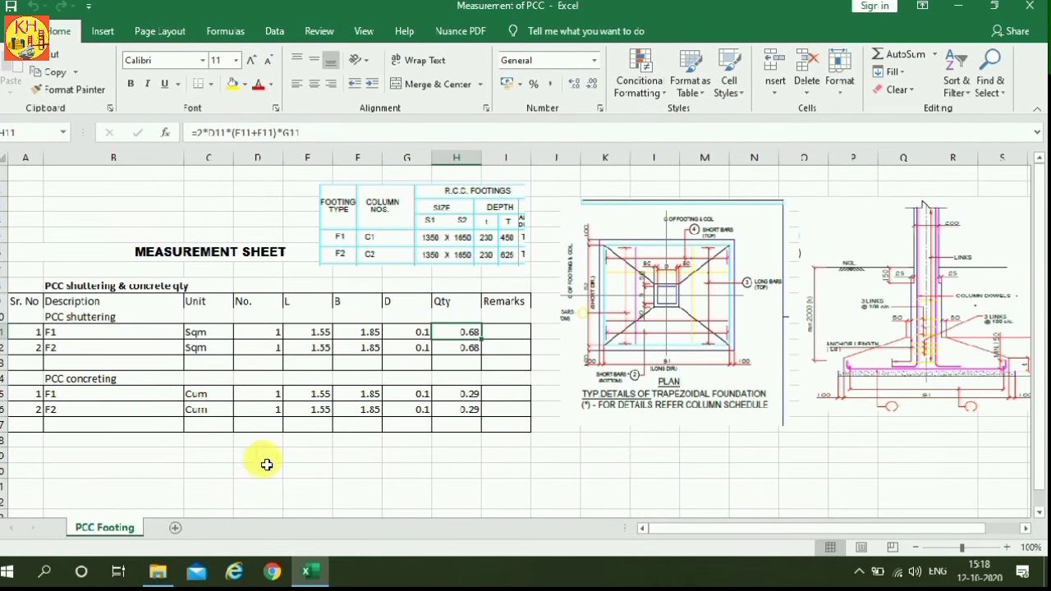
Step: Examine the F2 row of the PCC shuttering table, from its description and dimensions to the quantity formula
left_click(82, 352)
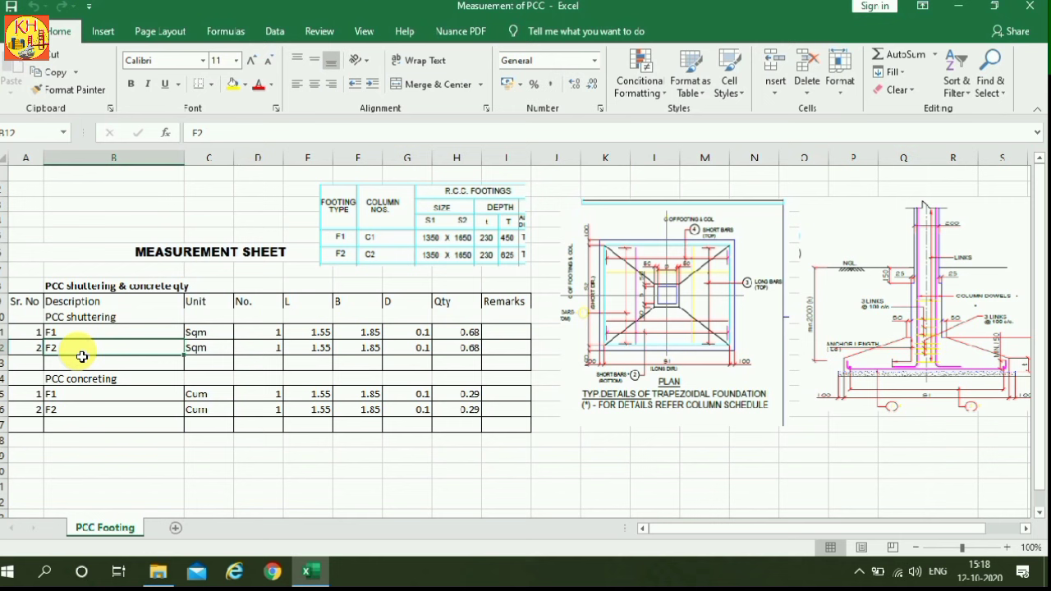
left_click(316, 348)
left_click(419, 353)
left_click(464, 352)
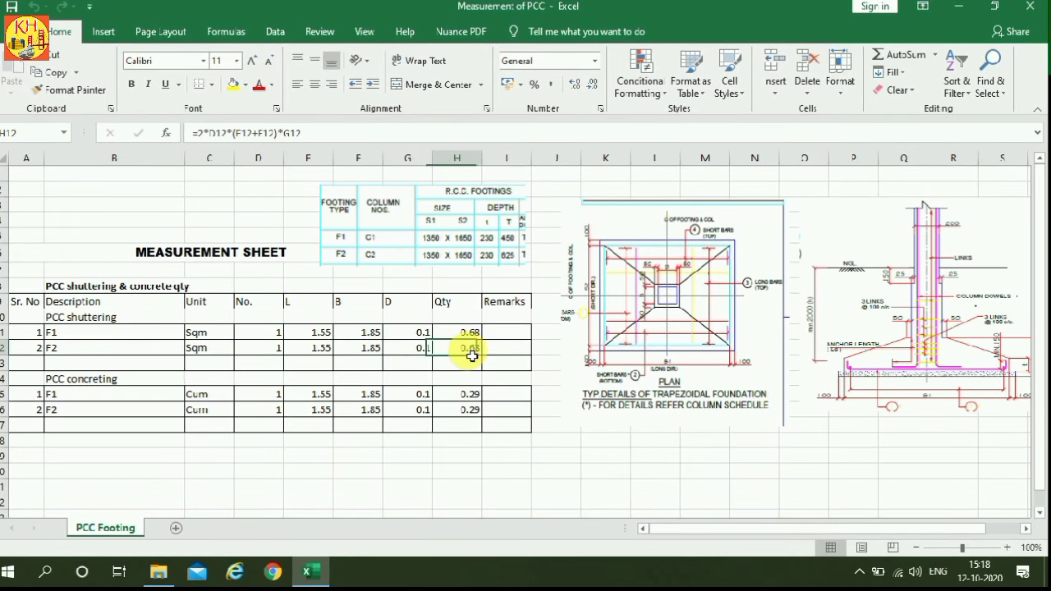
Step: Examine the PCC concreting heading and the F1 row's number, length, breadth, depth and quantity cells
left_click(104, 380)
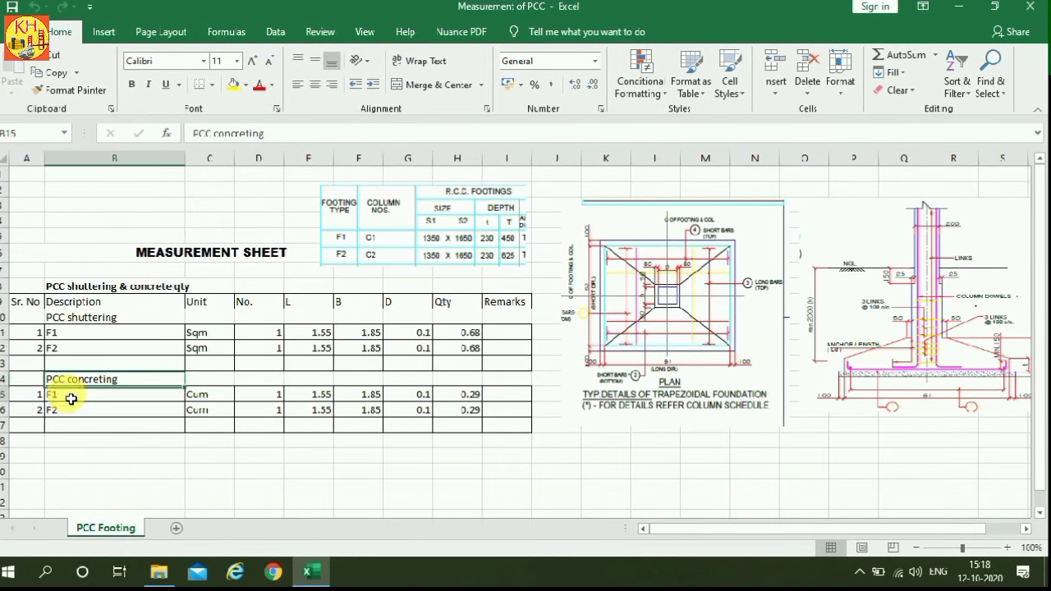
left_click(271, 395)
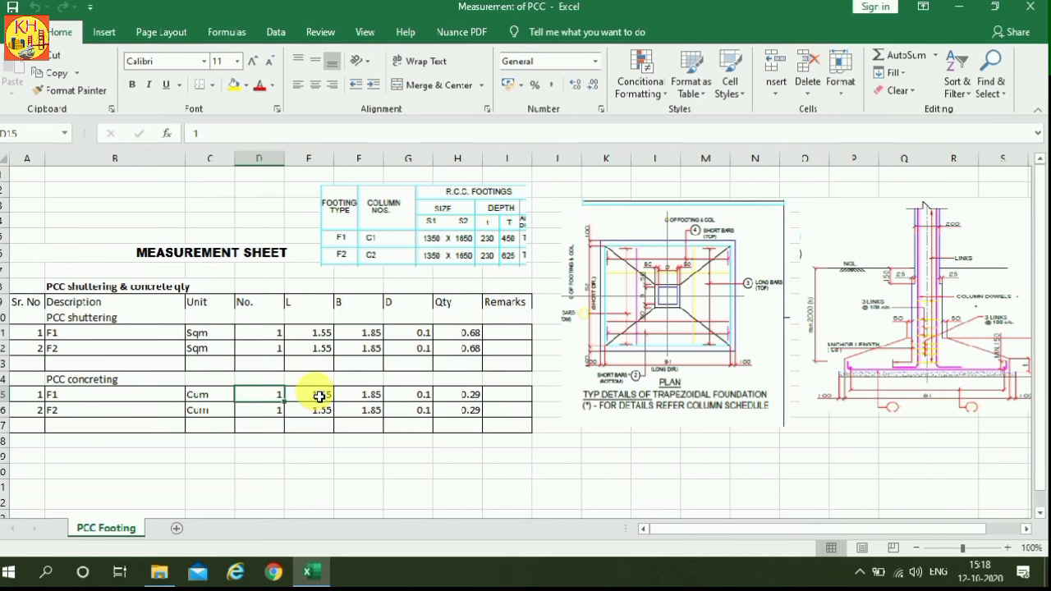
left_click(315, 396)
left_click(371, 400)
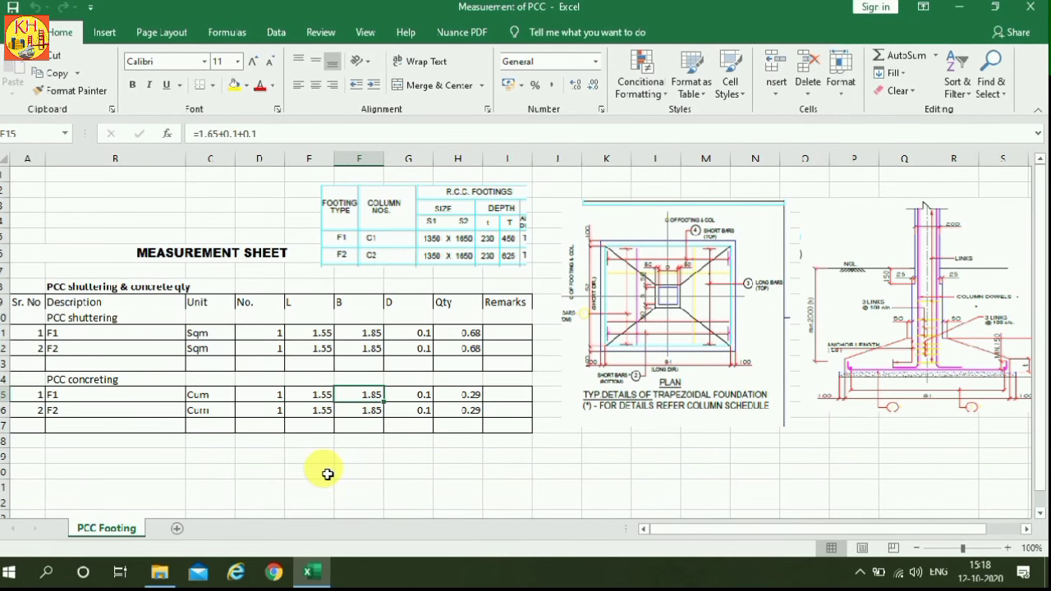
left_click(417, 397)
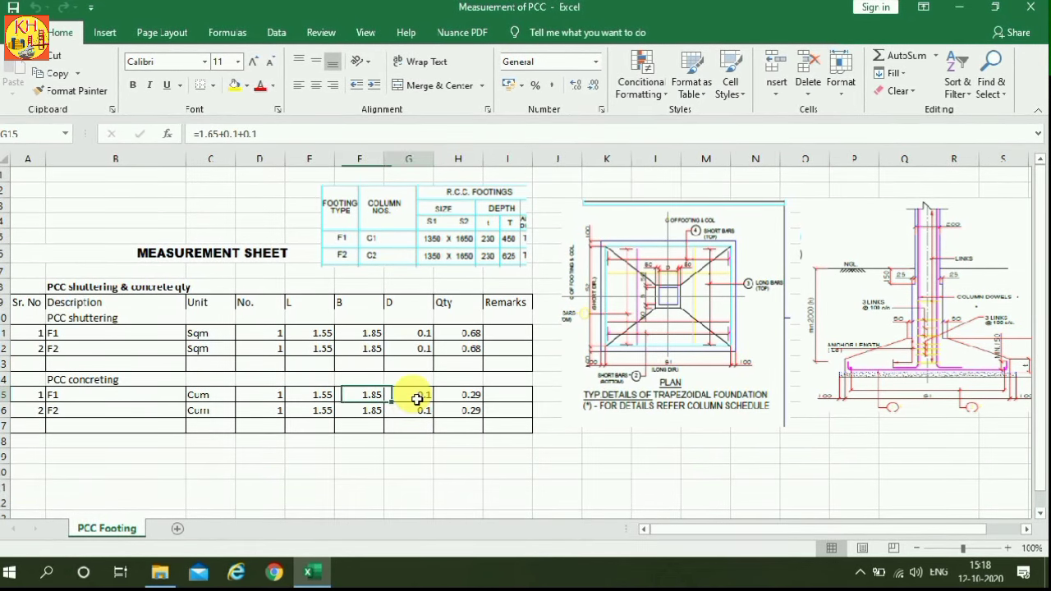
left_click(462, 397)
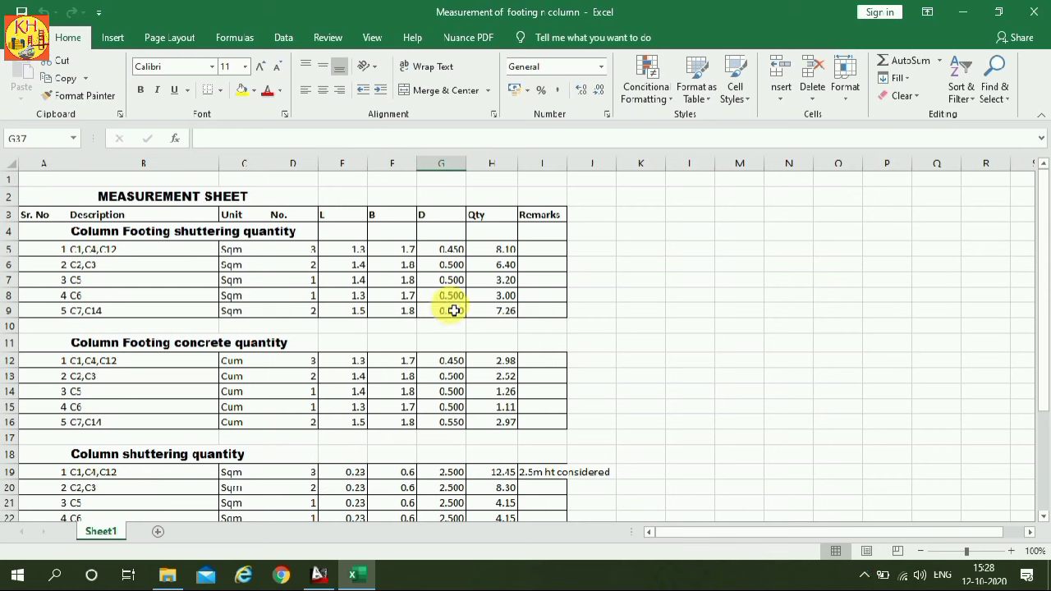
Step: Review the footing and column measurement sheet's title, its column headings from Sr. No to Remarks, and the Column Footing shuttering quantity heading
left_click(160, 200)
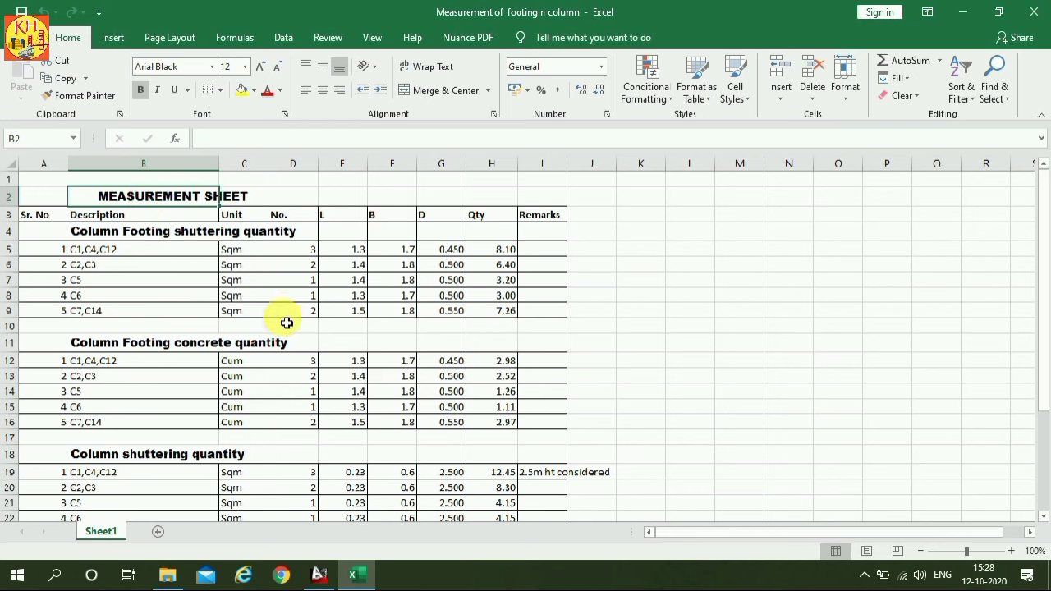
left_click(29, 215)
left_click(152, 216)
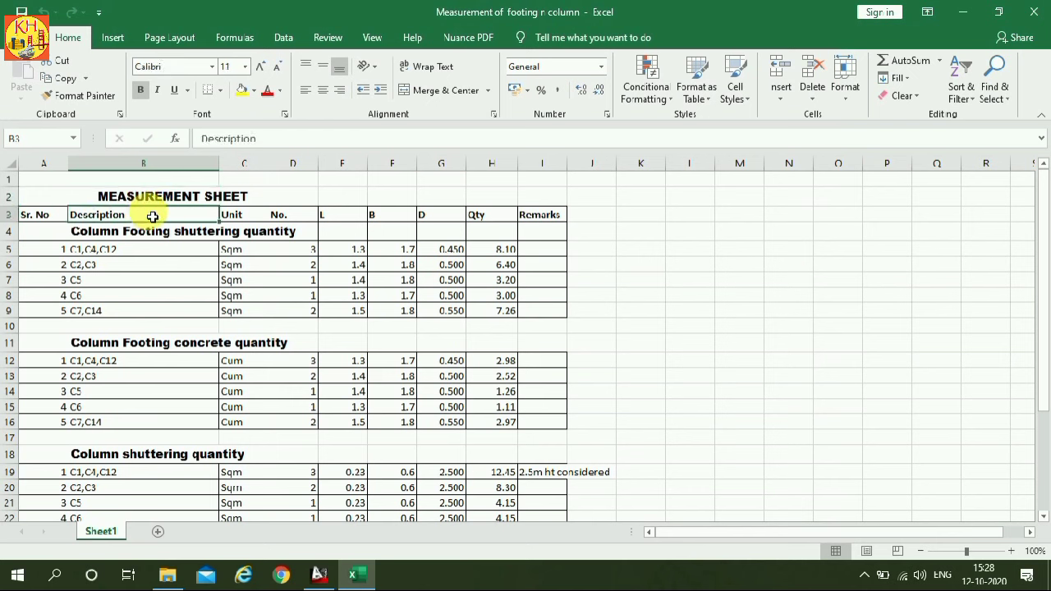
left_click(250, 216)
left_click(289, 218)
left_click(341, 216)
left_click(386, 220)
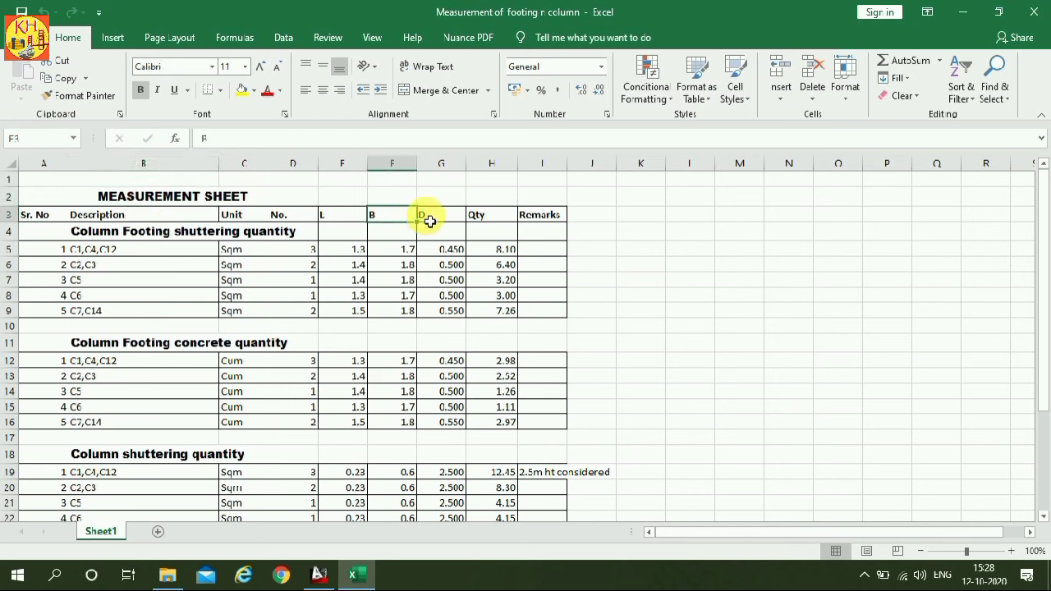
left_click(437, 217)
left_click(486, 218)
left_click(544, 218)
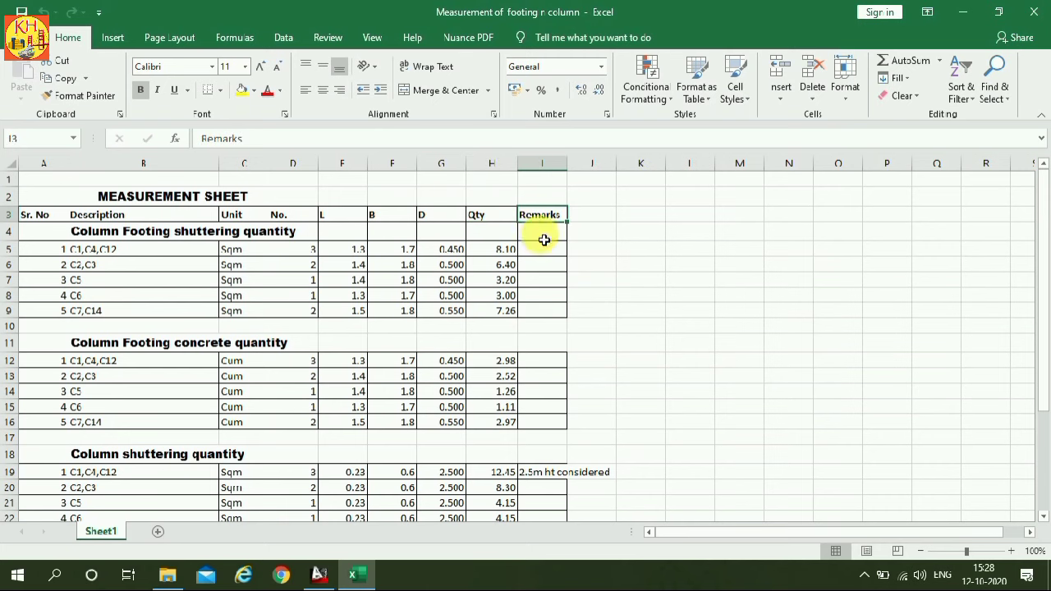
left_click(198, 233)
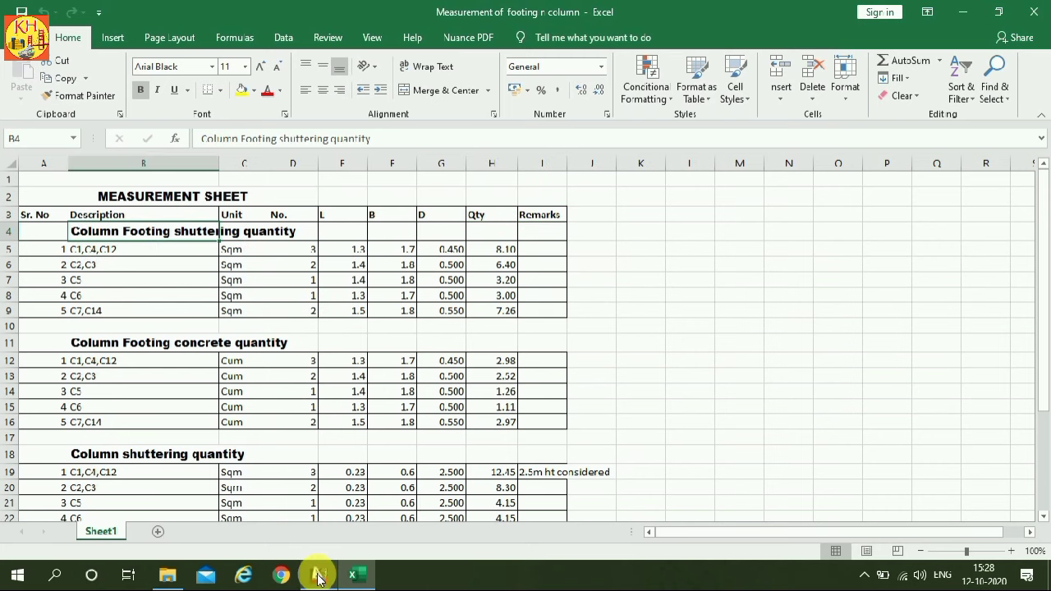
Step: Switch to AutoCAD to examine the Schedule of Columns & Footings for footing sizes and thicknesses, and return to Excel
left_click(318, 576)
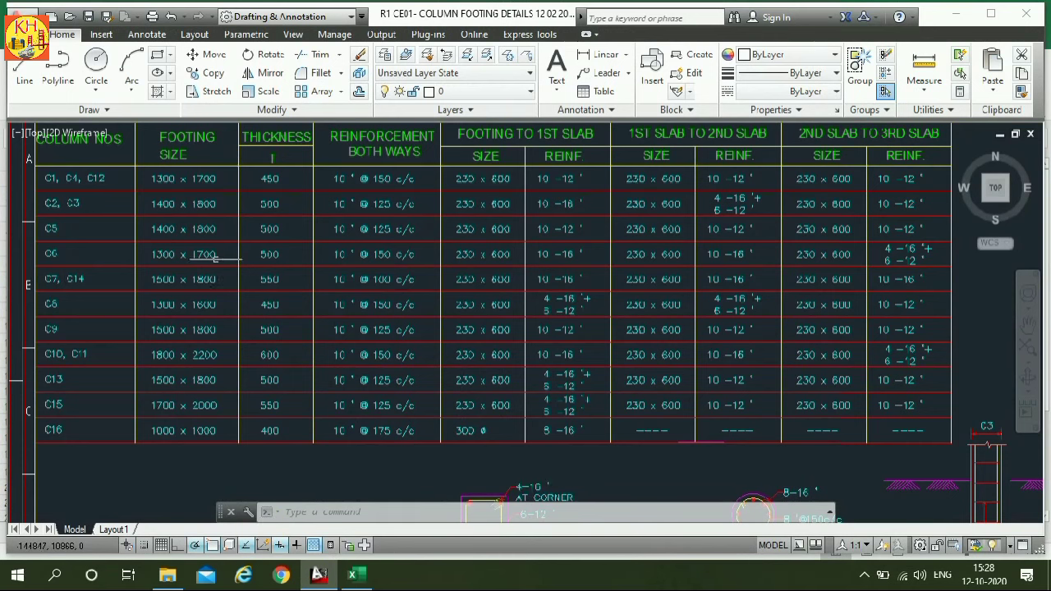
left_click(1026, 324)
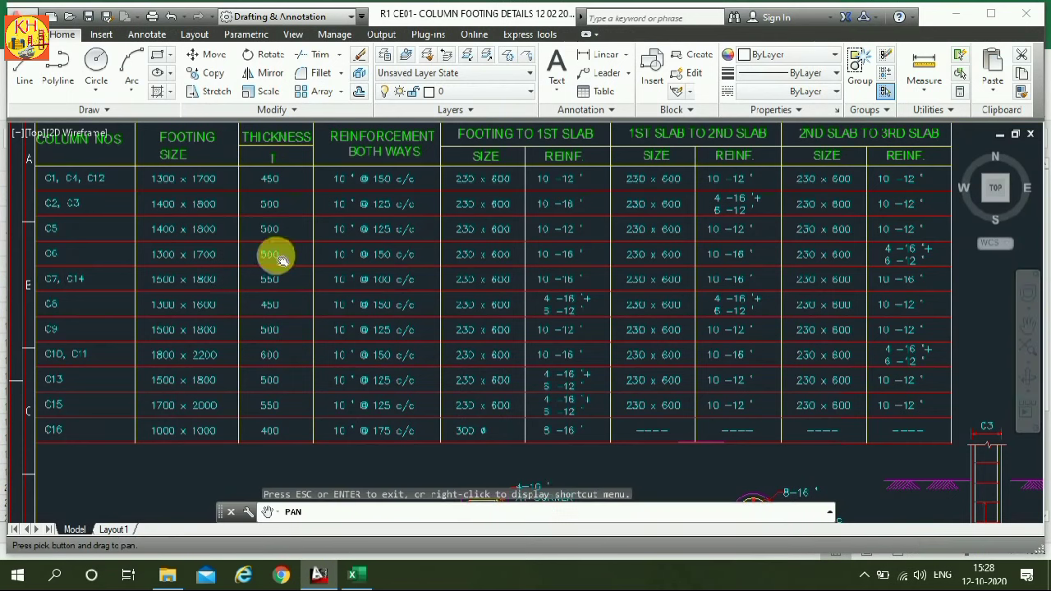
left_click_drag(266, 246, 277, 283)
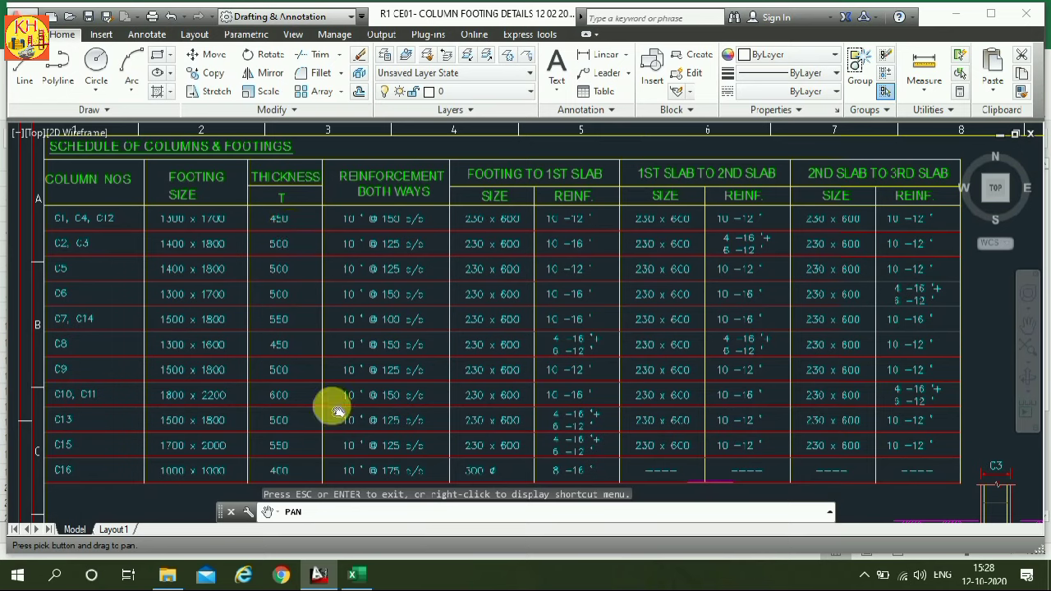
left_click(351, 575)
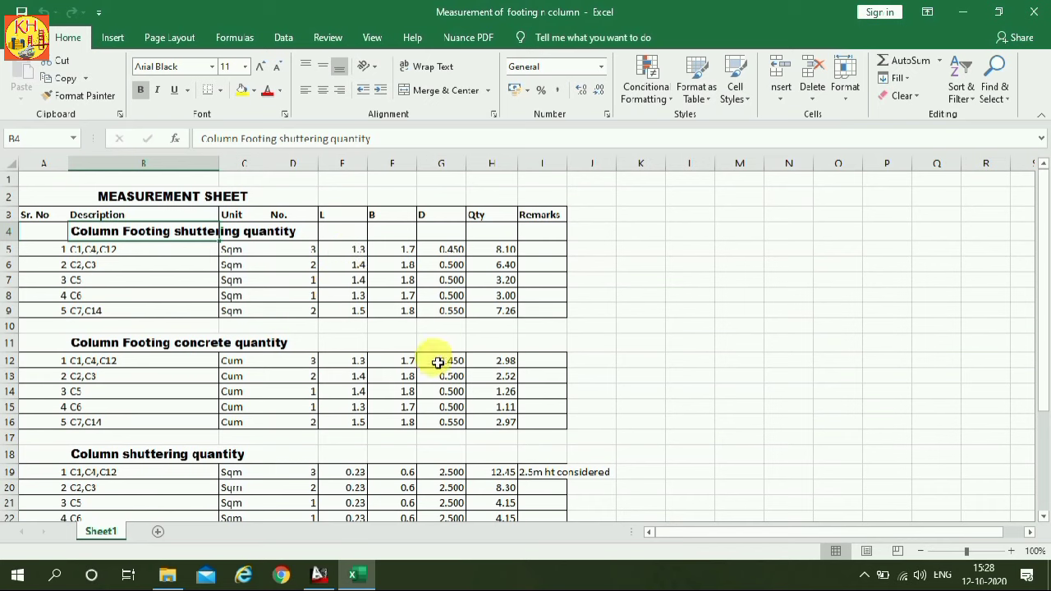
Step: Examine the footing's Section at A-A in AutoCAD and the C1,C4,C12 shuttering quantity formula in Excel
left_click(320, 575)
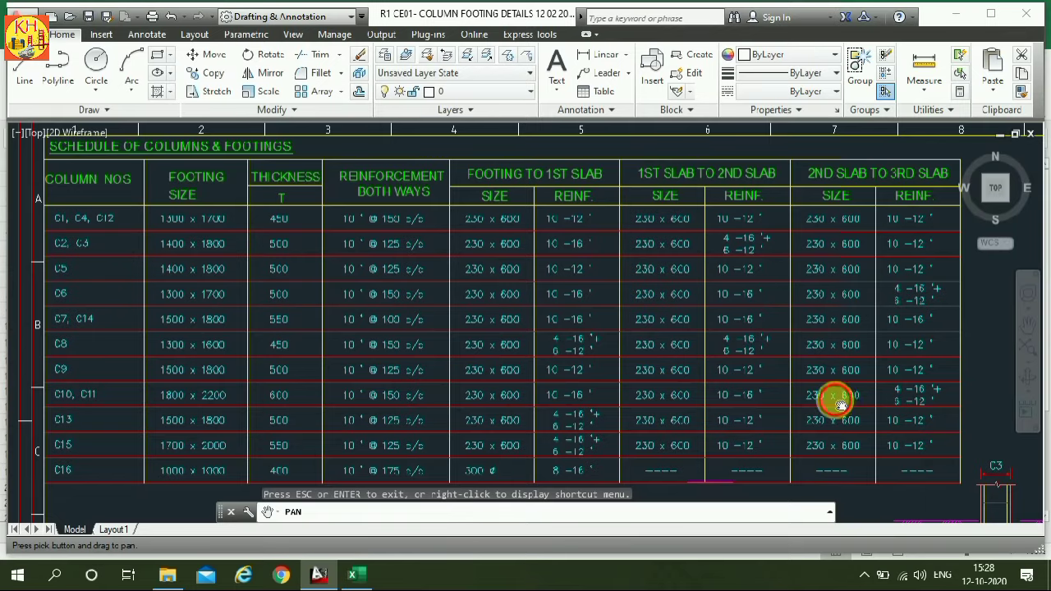
mouse_move(840, 399)
left_mouse_down()
mouse_move(452, 293)
mouse_move(673, 398)
mouse_move(612, 320)
left_mouse_up()
left_click_drag(552, 427, 556, 322)
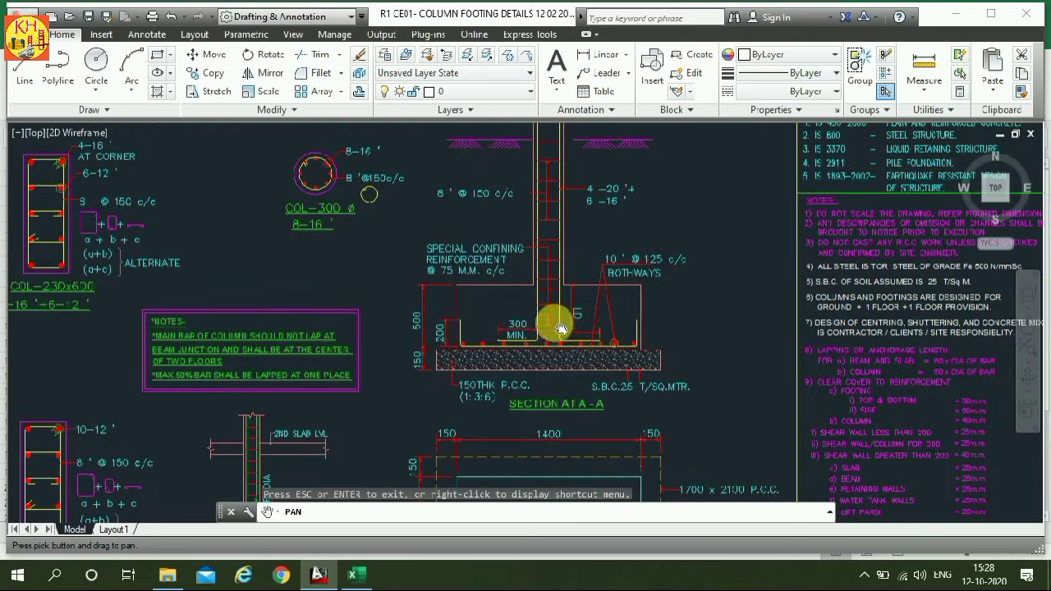
scroll(445, 309, "up", 2)
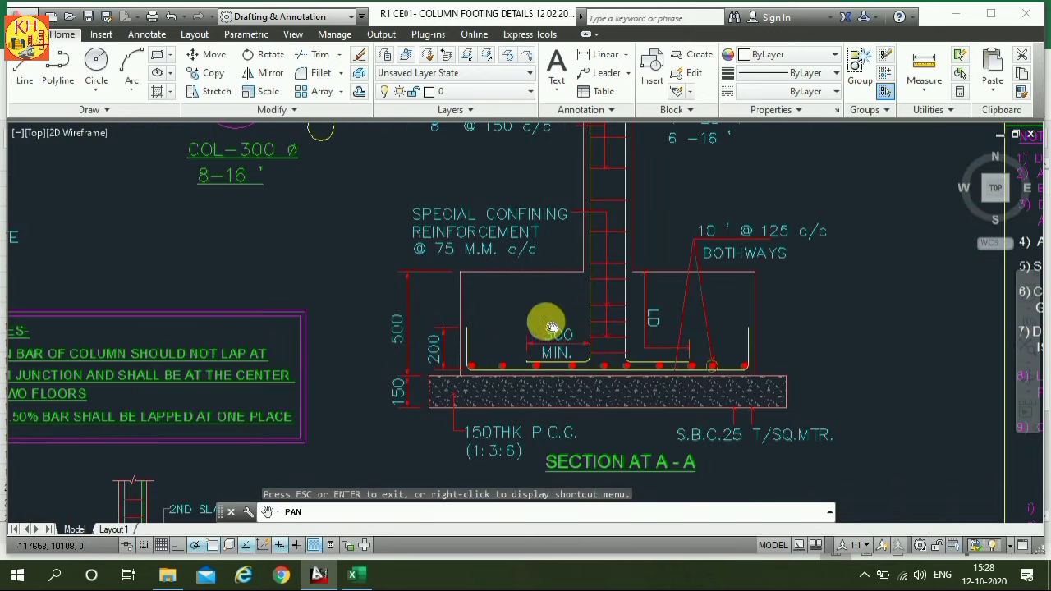
left_click(353, 574)
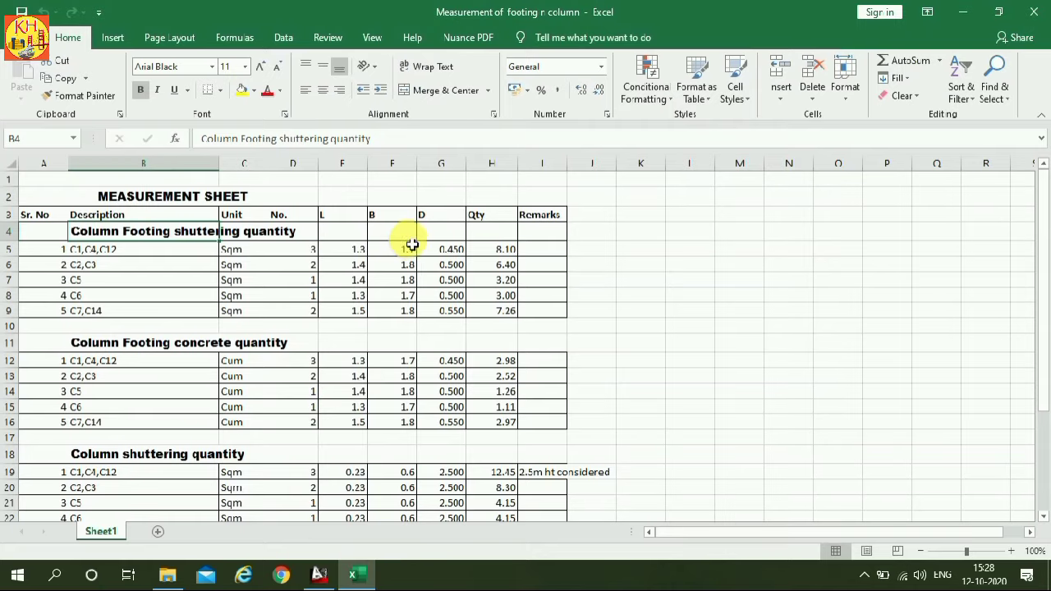
left_click(502, 251)
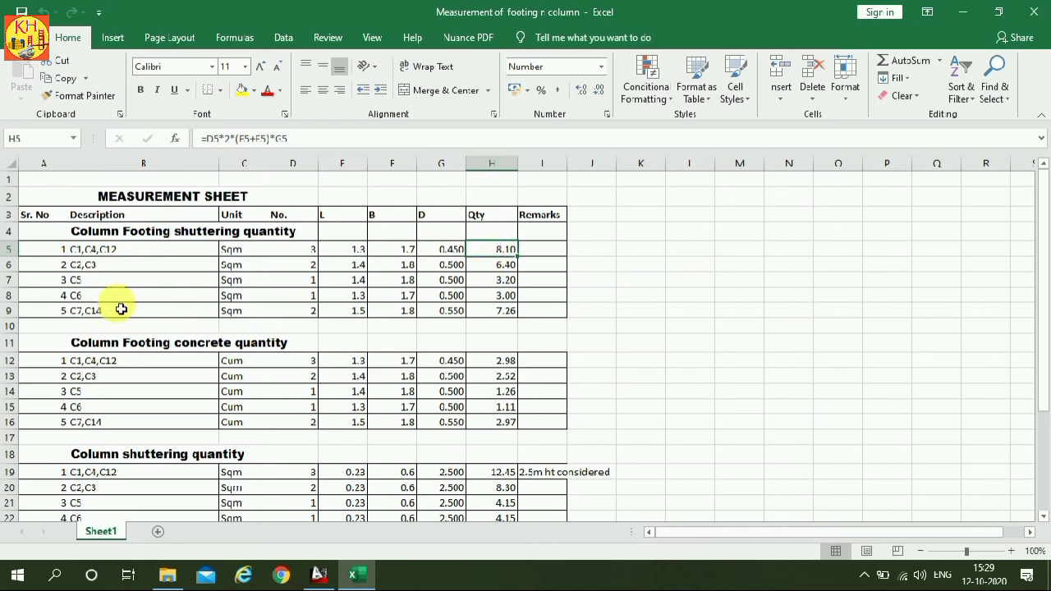
Step: Look up the C2, C3 footing size and thickness in the AutoCAD schedule and return to the Excel measurement sheet
left_click(107, 266)
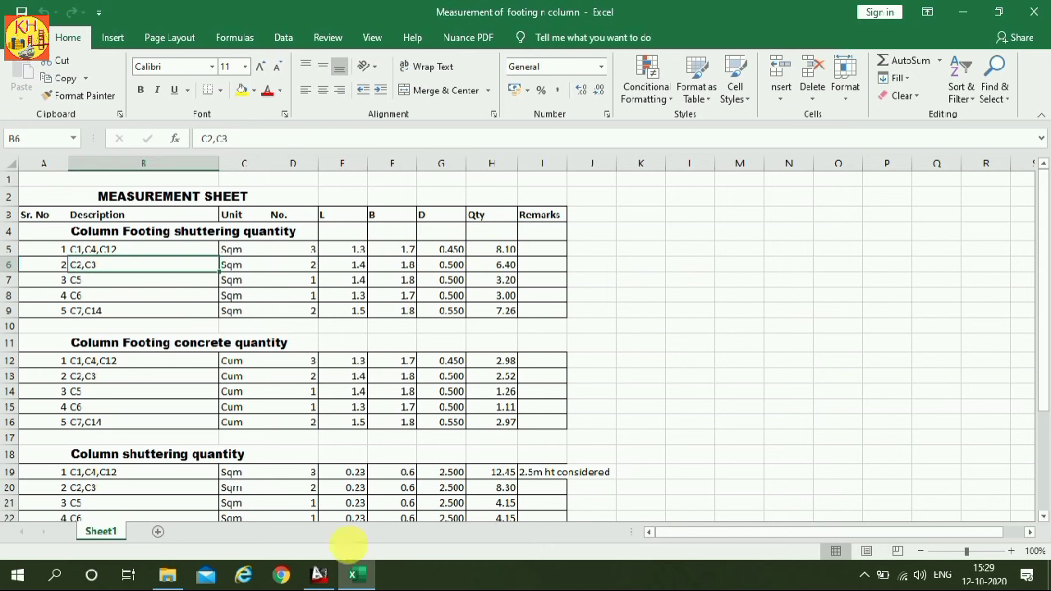
left_click(316, 573)
mouse_move(242, 392)
left_mouse_down()
mouse_move(521, 413)
mouse_move(291, 383)
mouse_move(98, 199)
mouse_move(418, 328)
mouse_move(429, 300)
mouse_move(241, 260)
left_mouse_up()
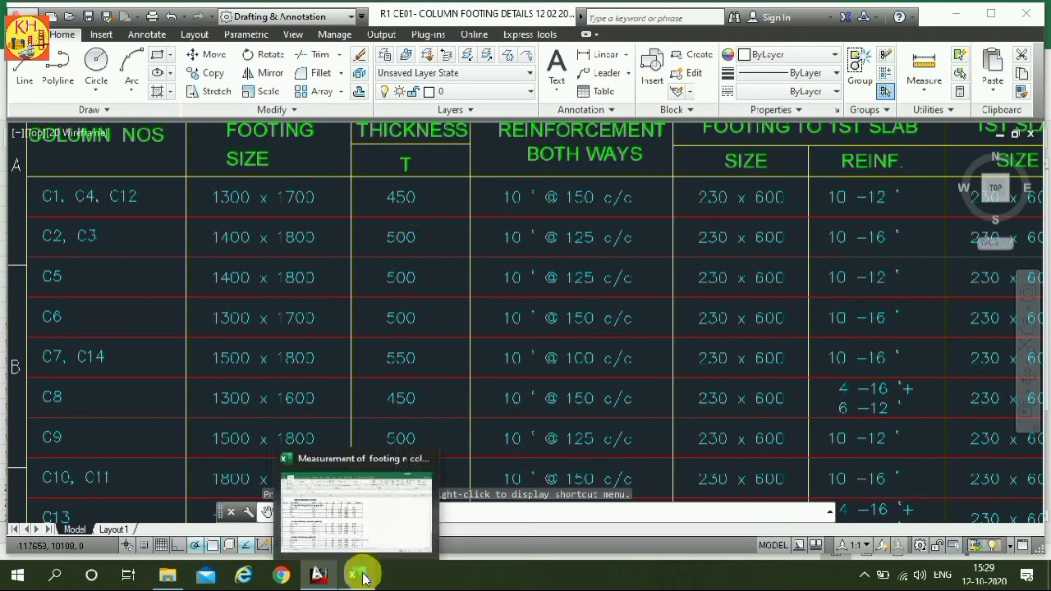
left_click(346, 528)
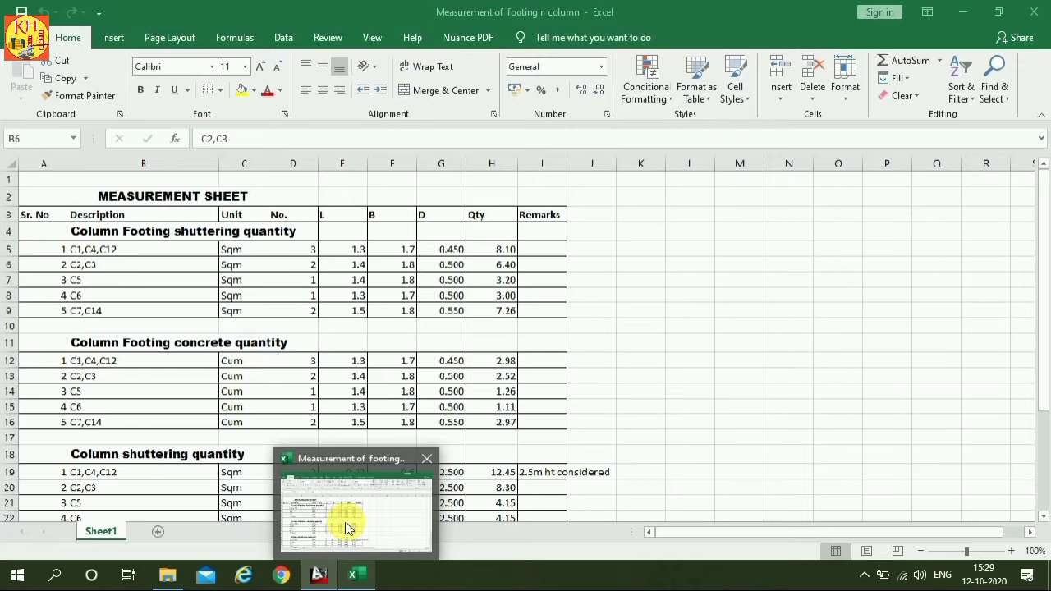
Step: Review the C2,C3 footing shuttering row's number, length, breadth, depth and quantity formula
left_click(300, 267)
left_click(358, 266)
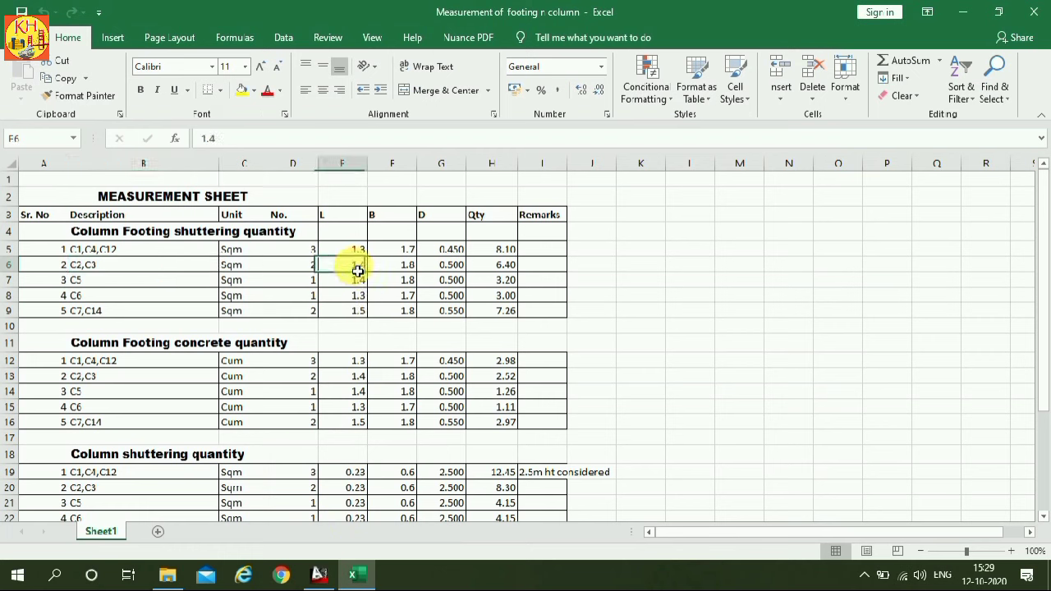
left_click(399, 265)
left_click(450, 266)
left_click(498, 266)
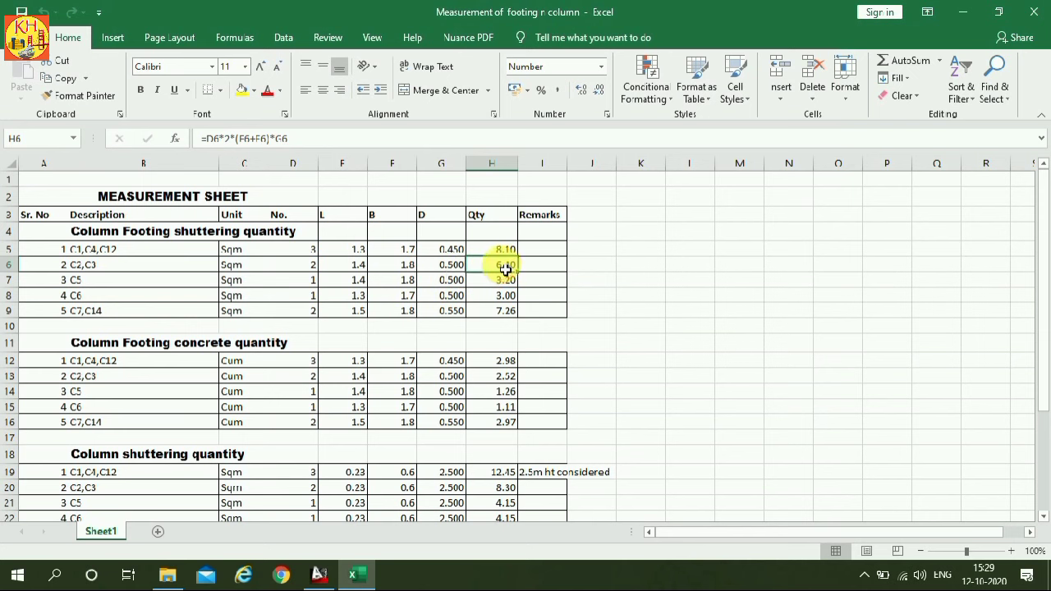
Step: Check the C5 footing dimensions against the AutoCAD schedule and review the C5 and C7,C14 shuttering quantity formulas in Excel
left_click(212, 280)
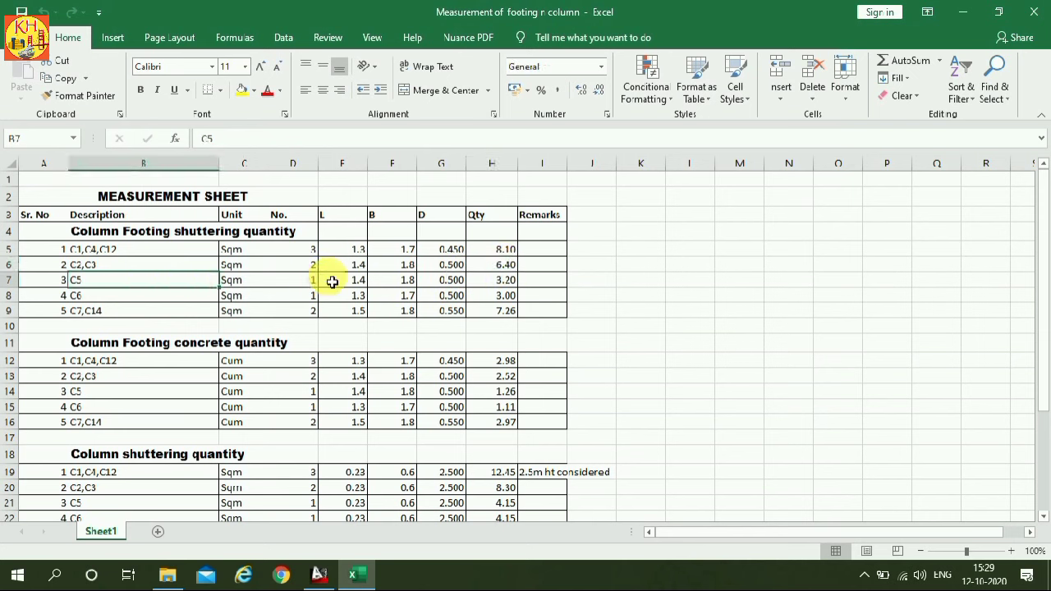
left_click(359, 282)
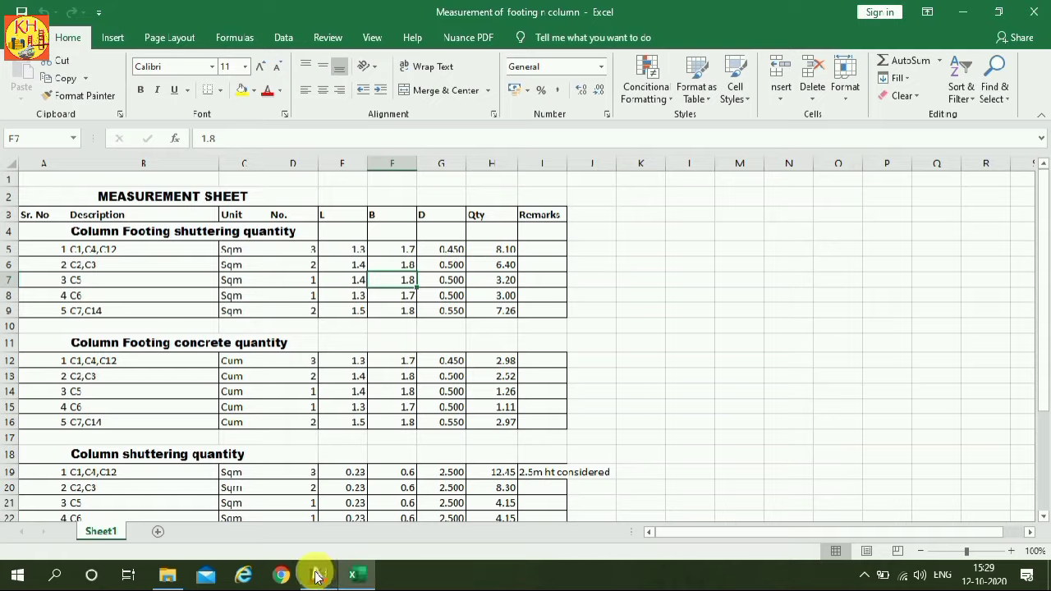
left_click(318, 572)
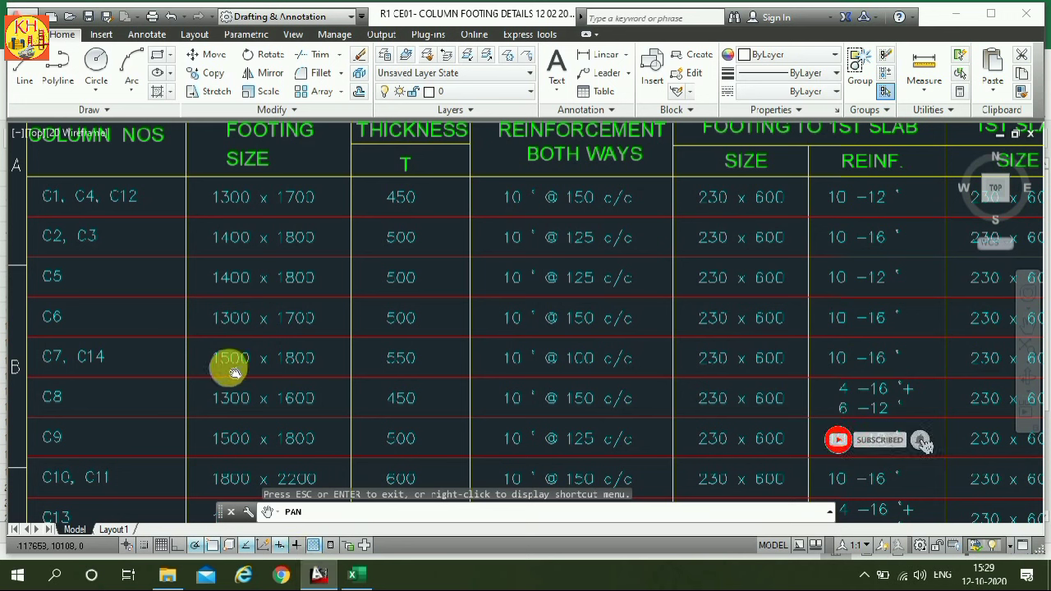
left_click(354, 574)
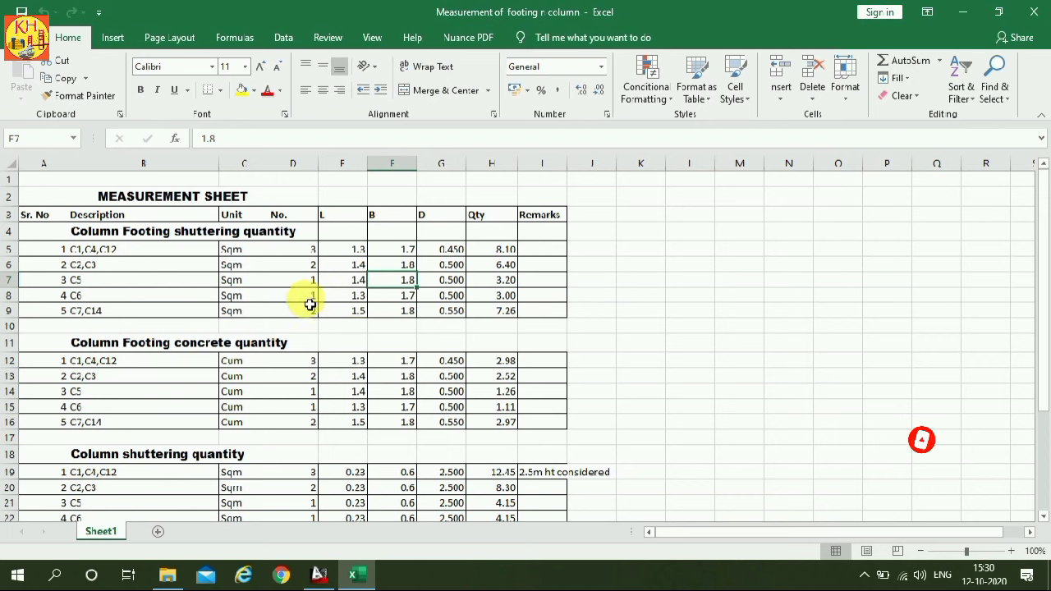
left_click(505, 296)
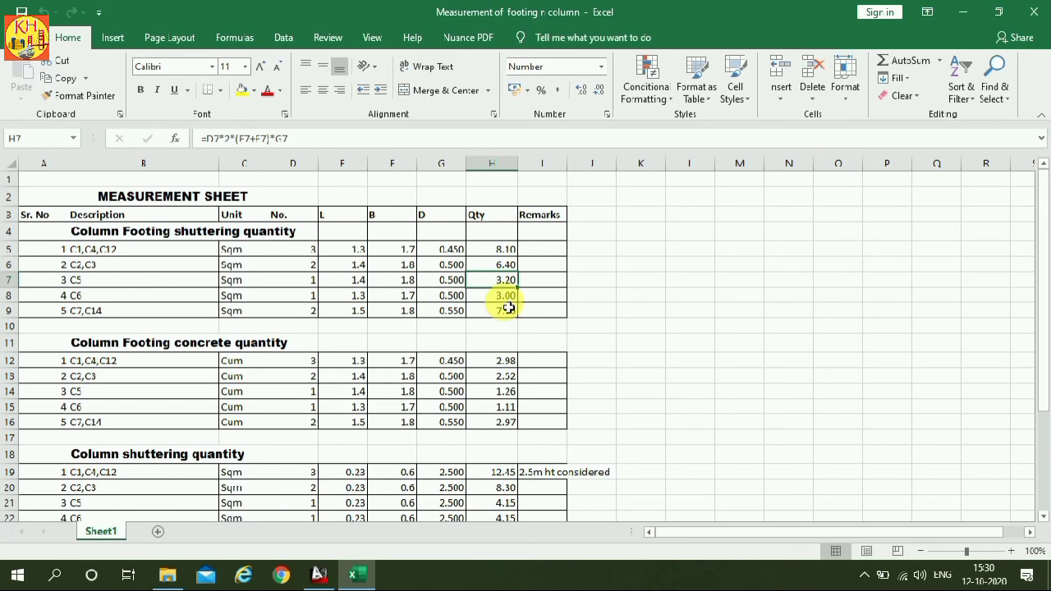
left_click(494, 311)
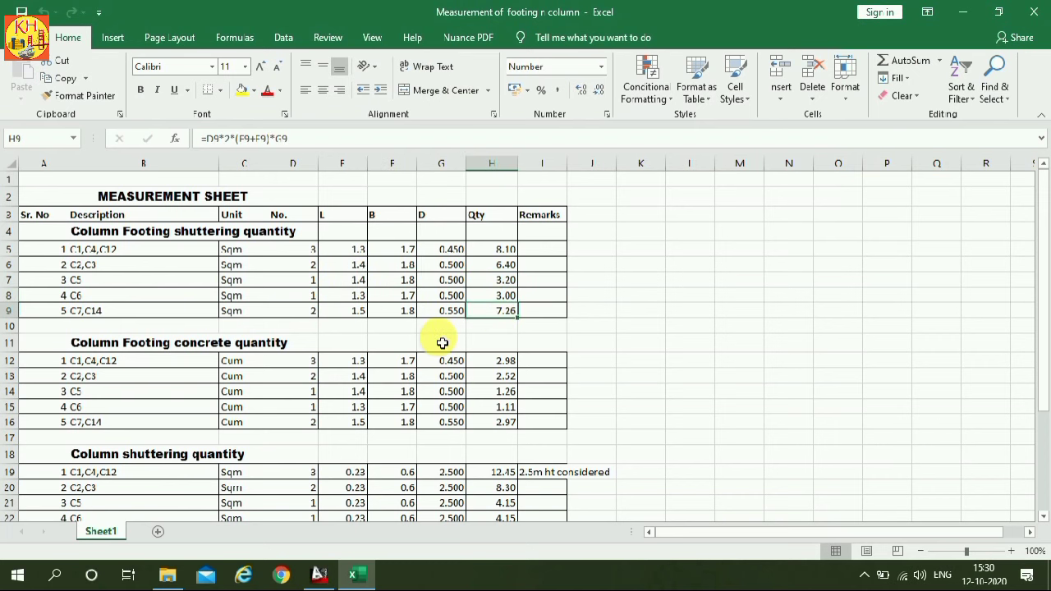
Step: Review the C1,C4,C12 row under Column Footing concrete quantity, covering its number, length, breadth, depth and quantity formula
scroll(443, 353, "down", 1)
left_click(107, 309)
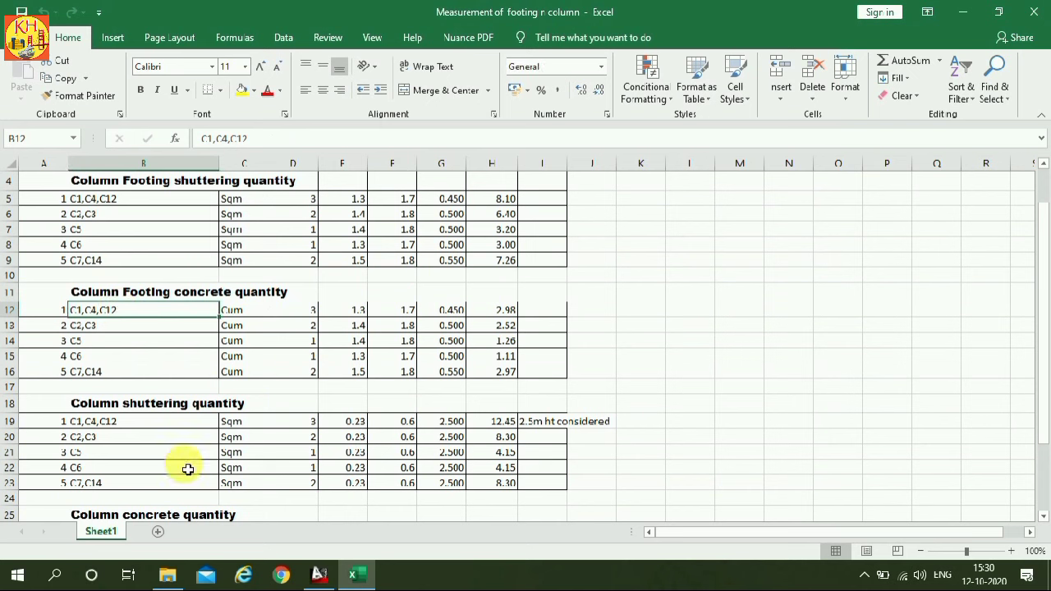
left_click(308, 316)
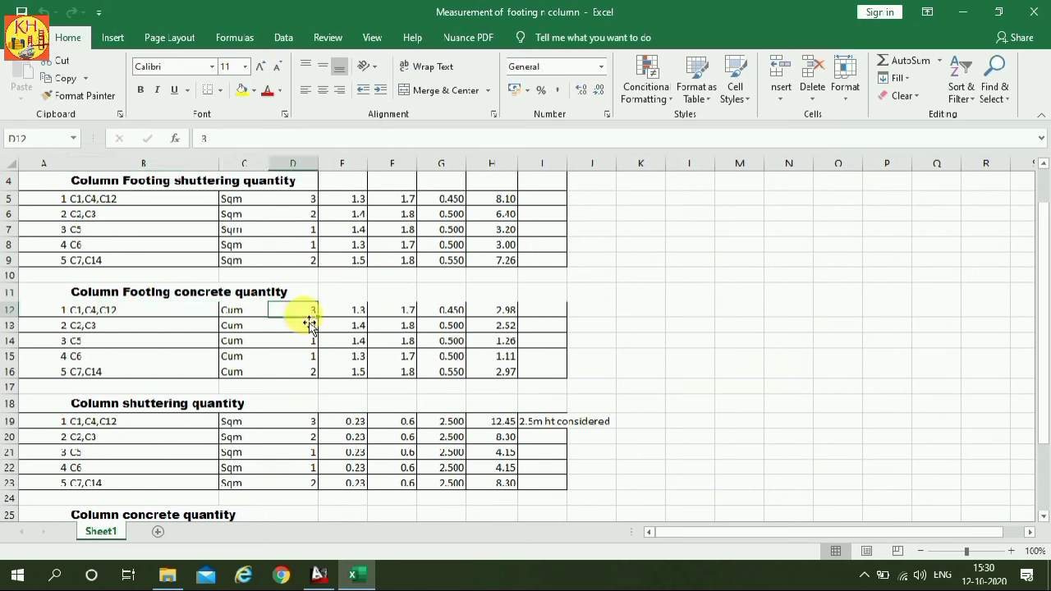
left_click(311, 315)
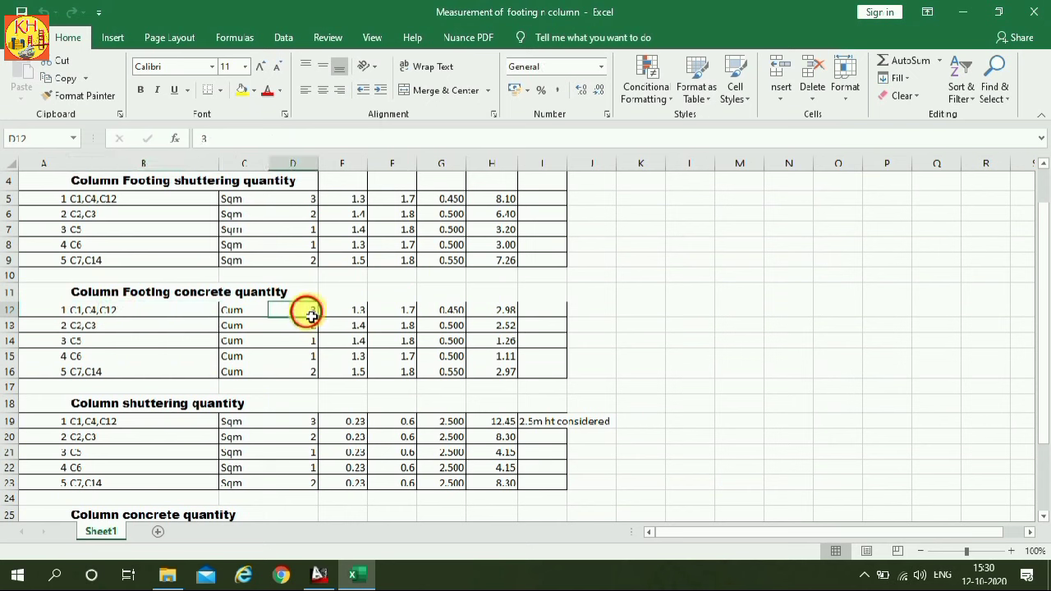
left_click(360, 317)
left_click(399, 312)
left_click(441, 310)
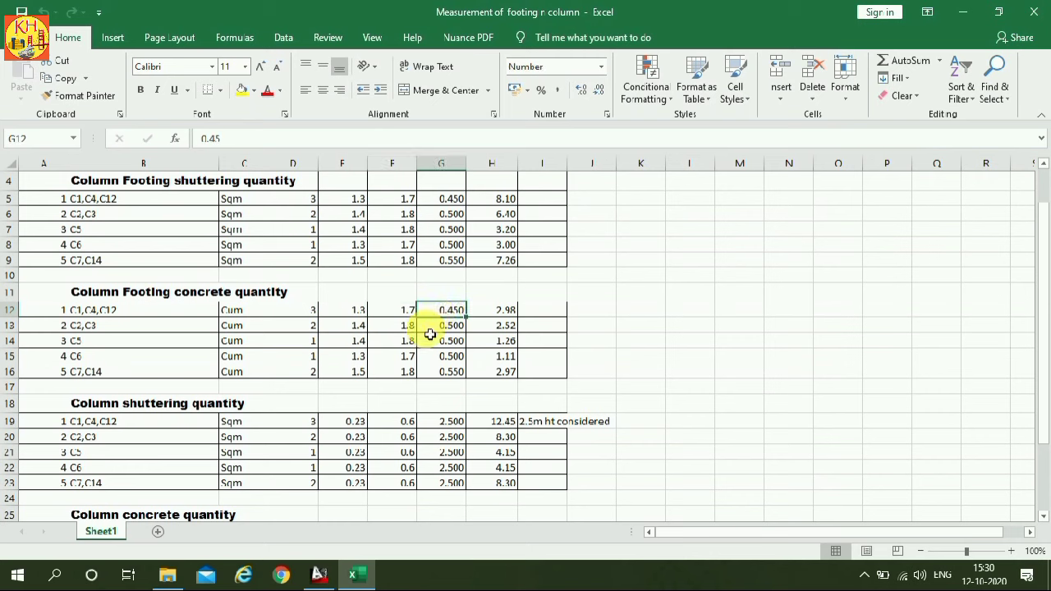
left_click(506, 311)
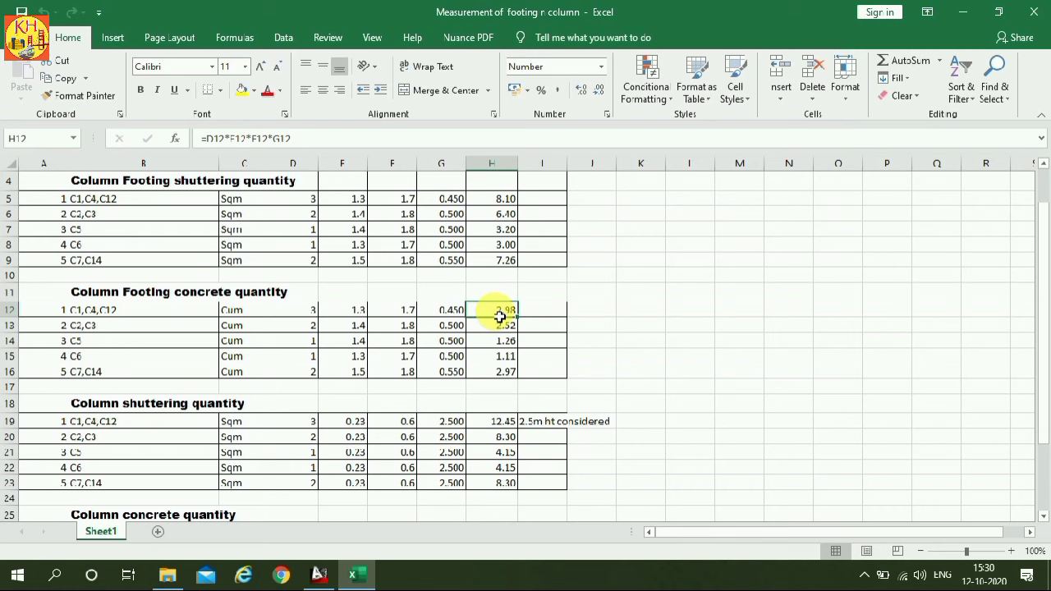
Step: Trace how the C1,C4,C12 footing concrete quantity is built by multiplying number, length, breadth and depth
left_click(305, 316)
left_click(360, 317)
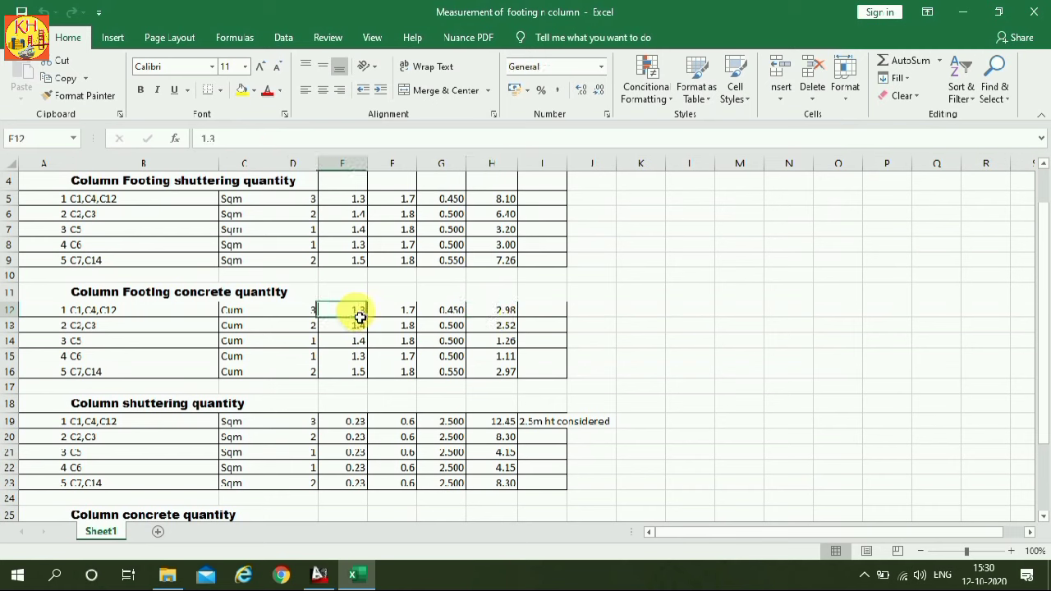
left_click(399, 312)
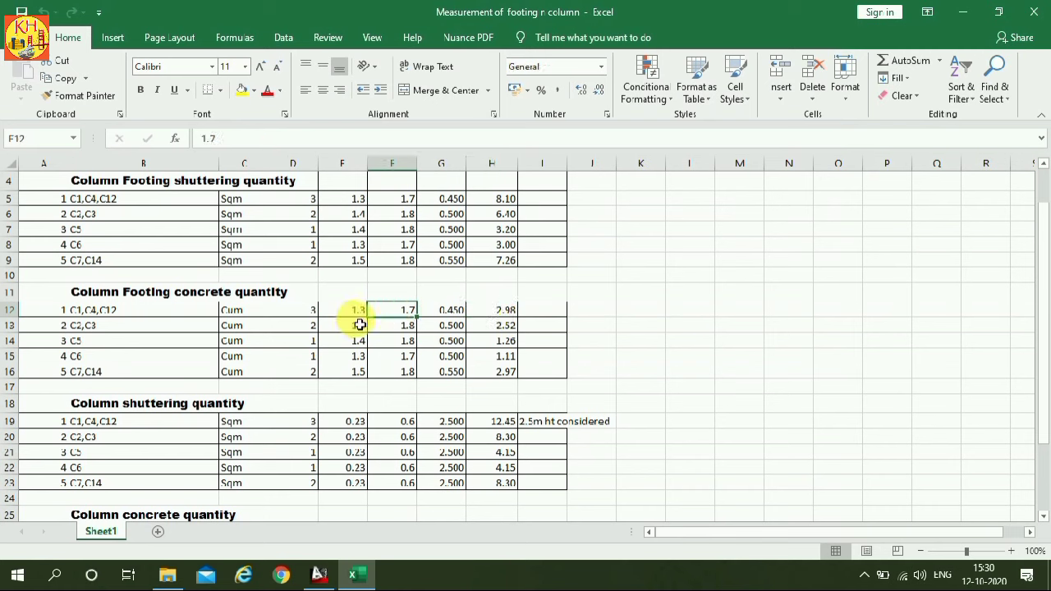
left_click(453, 312)
left_click(508, 317)
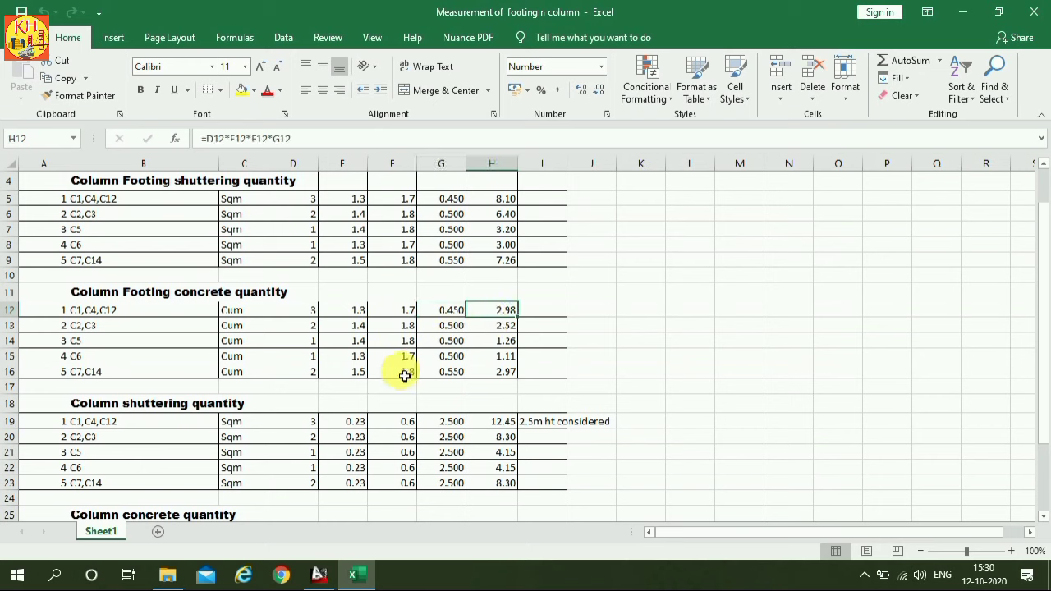
Step: Check the footing concrete quantity formulas for the C2,C3, C5, C6 and C7,C14 rows
left_click(304, 327)
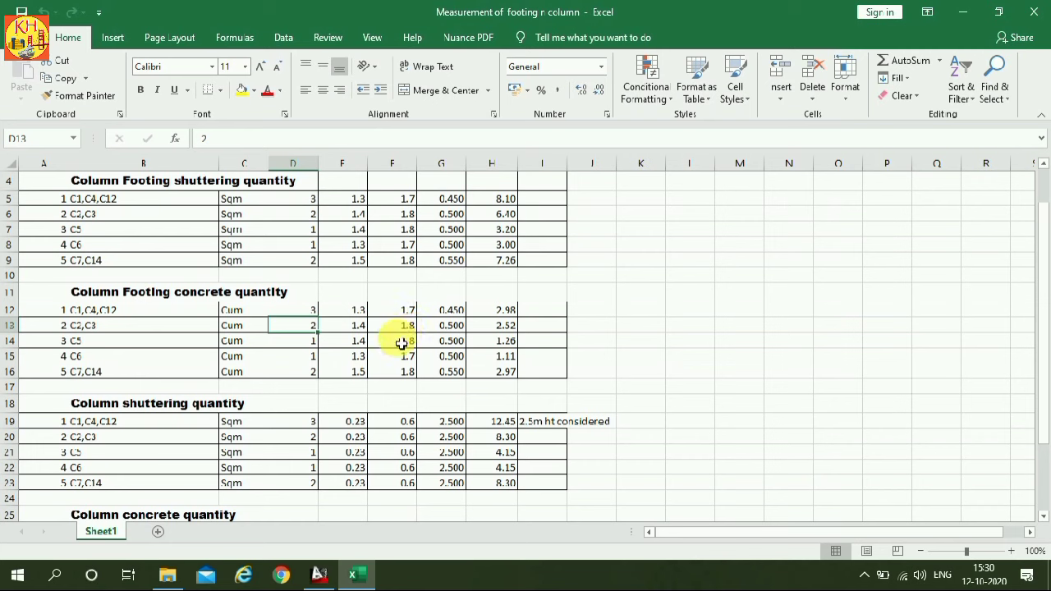
left_click(505, 327)
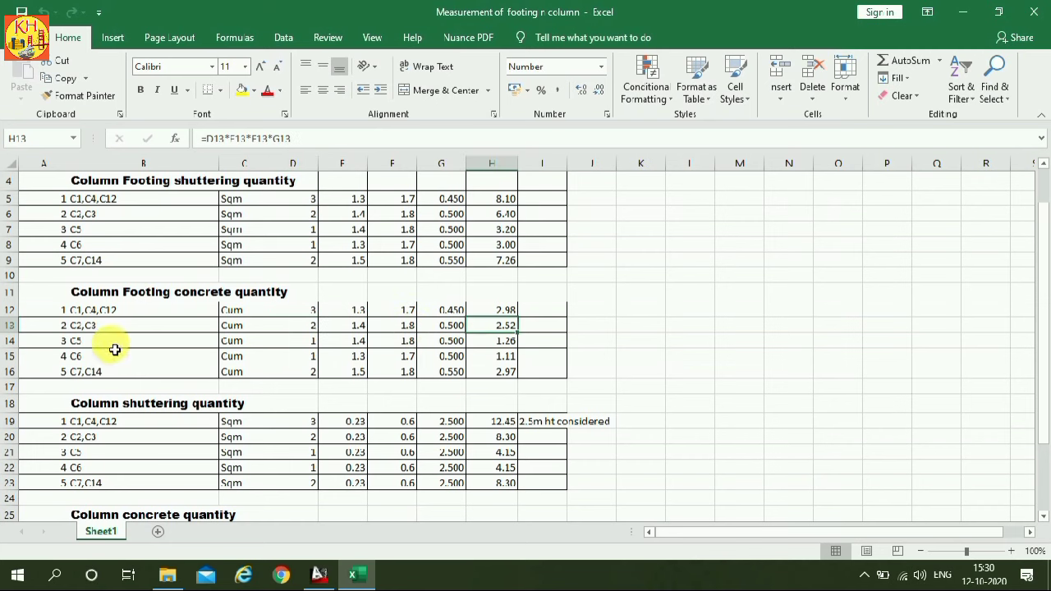
left_click(503, 343)
left_click(507, 357)
left_click(504, 371)
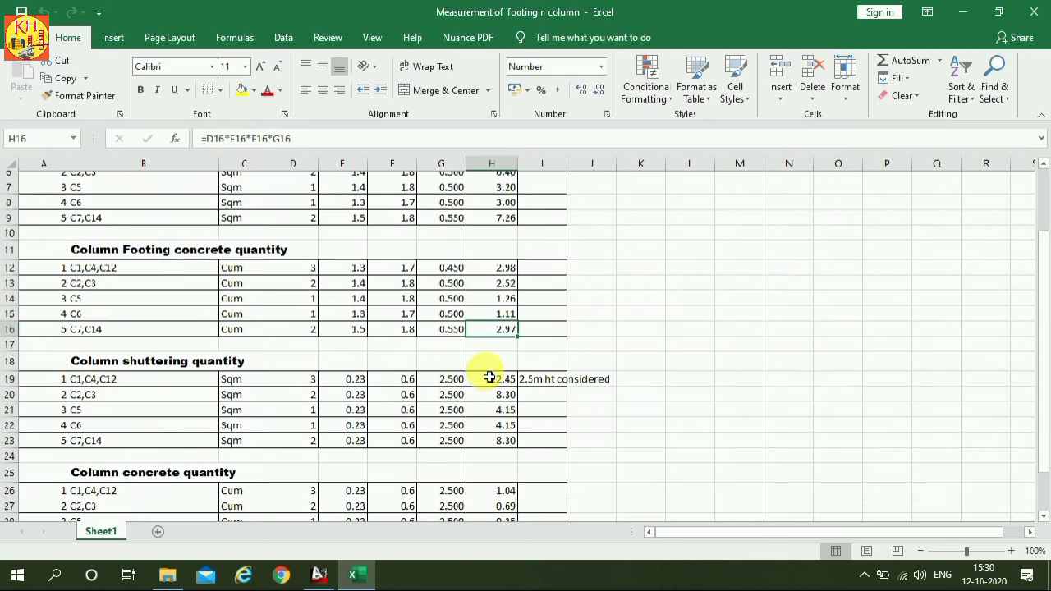
Step: Look up the footing to 1st slab column sizes in the AutoCAD schedule and return to the Excel measurement sheet
scroll(489, 376, "down", 1)
scroll(488, 376, "down", 2)
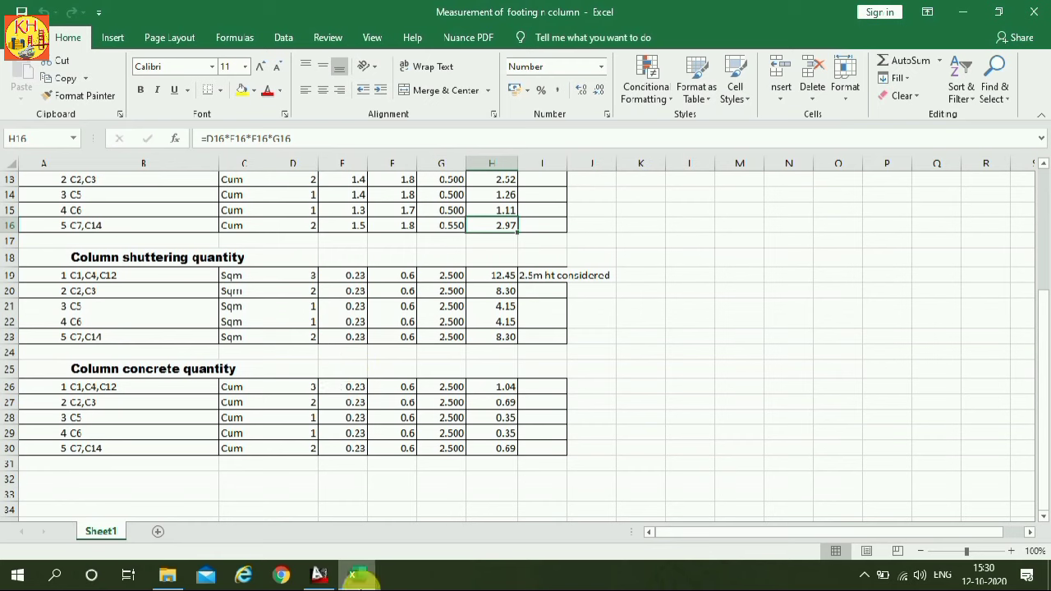
left_click(320, 575)
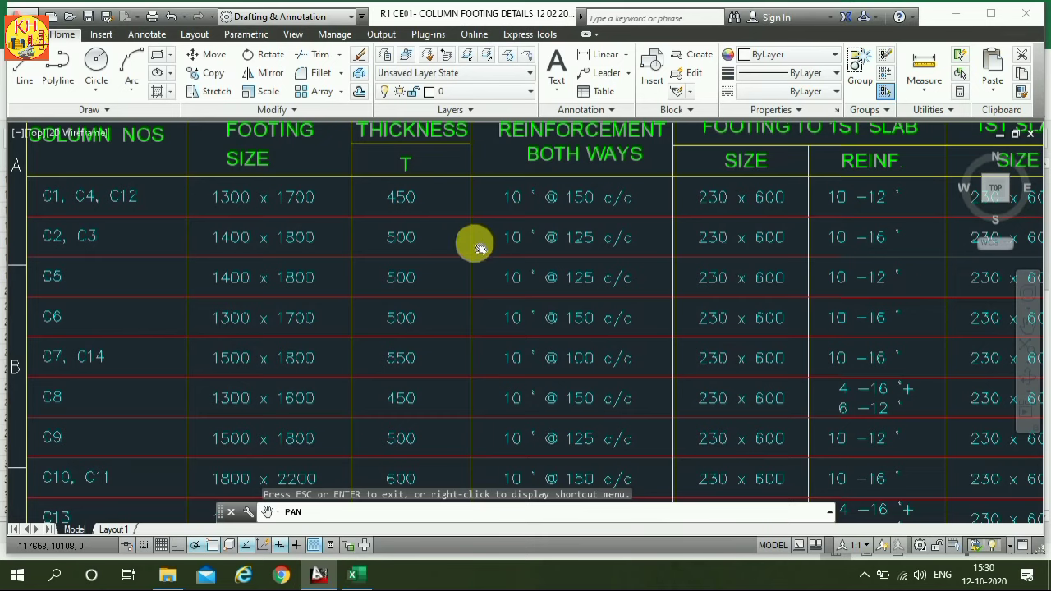
mouse_move(462, 274)
left_mouse_down()
mouse_move(402, 310)
mouse_move(399, 296)
left_mouse_up()
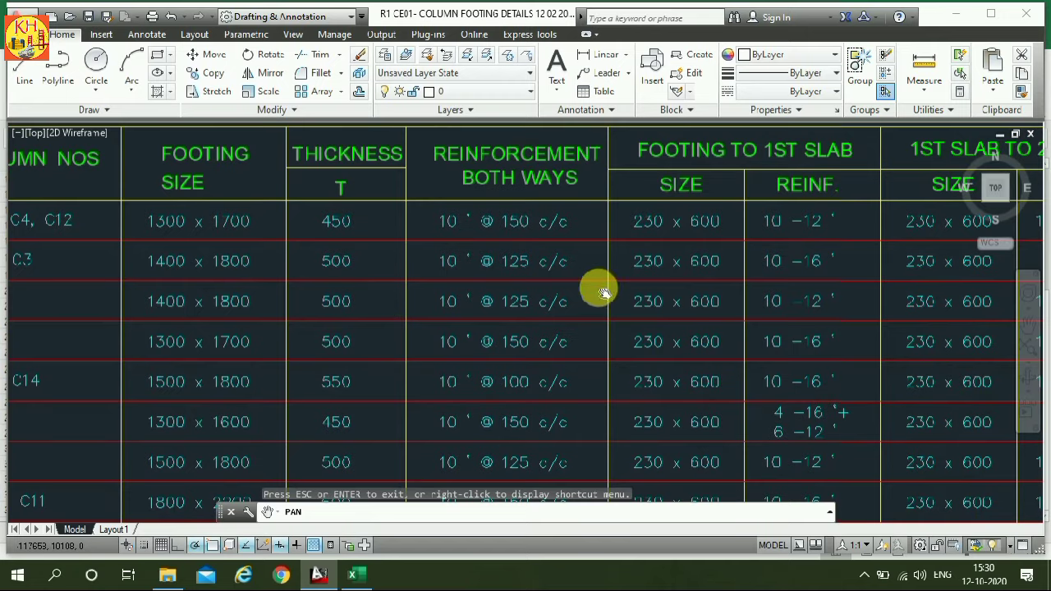
left_click_drag(598, 286, 457, 311)
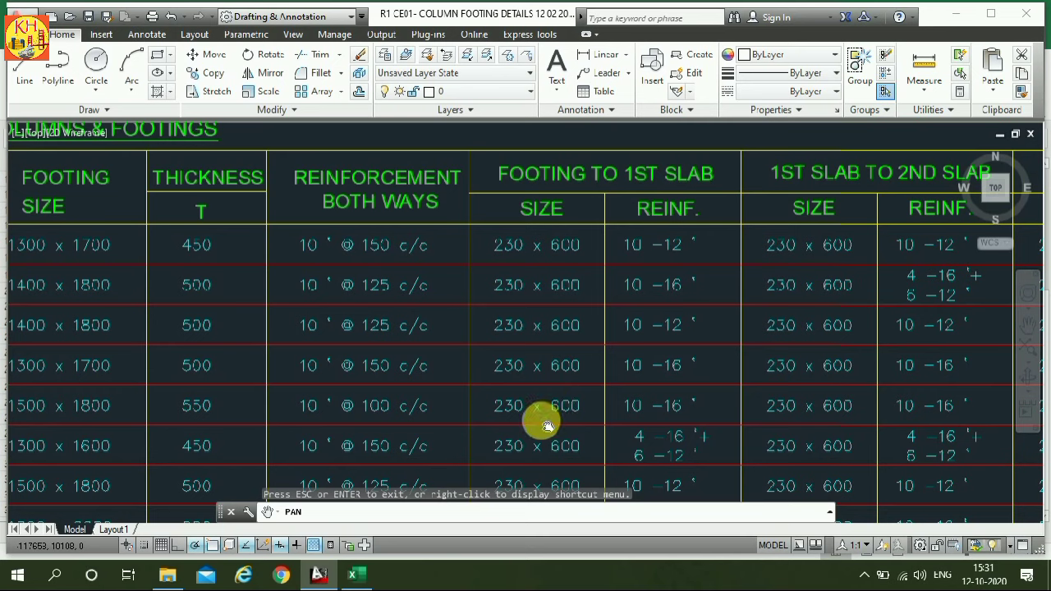
left_click(353, 574)
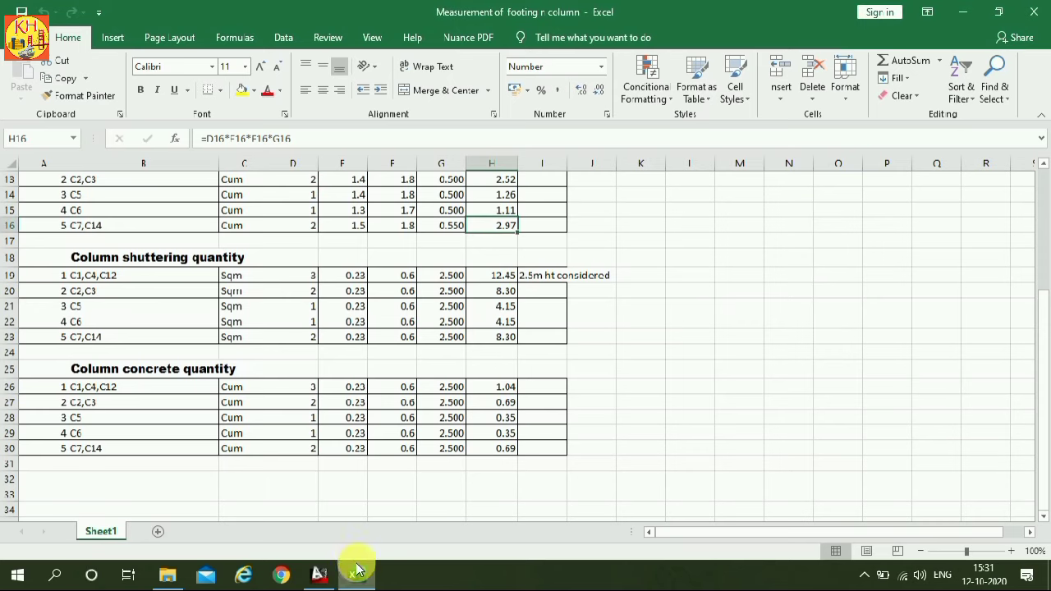
Step: Review the C1,C4,C12 column shuttering row's number, length, breadth, height, quantity formula and unit
left_click(301, 276)
left_click(356, 280)
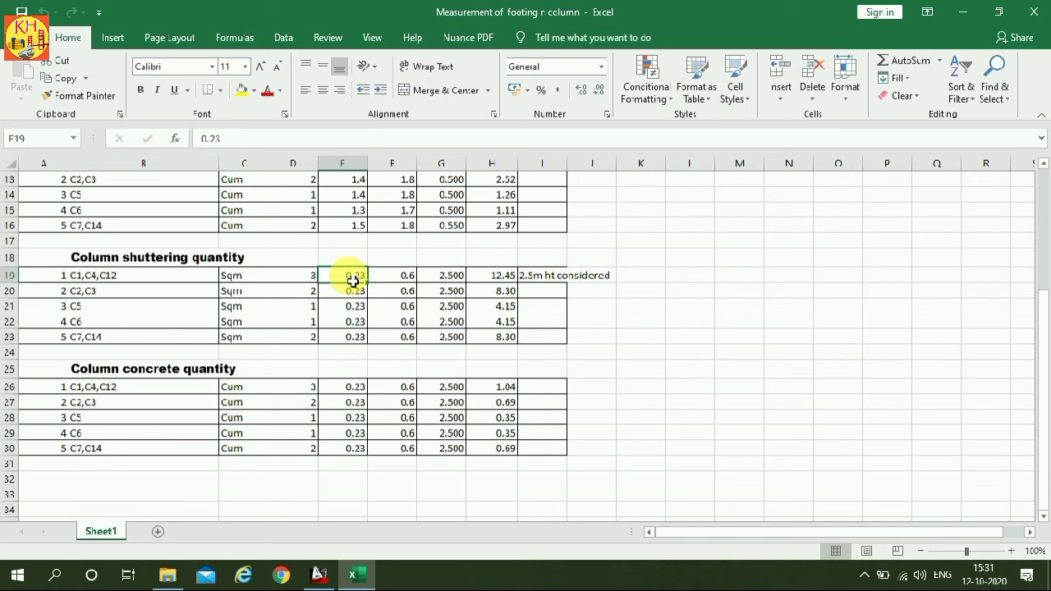
left_click(406, 275)
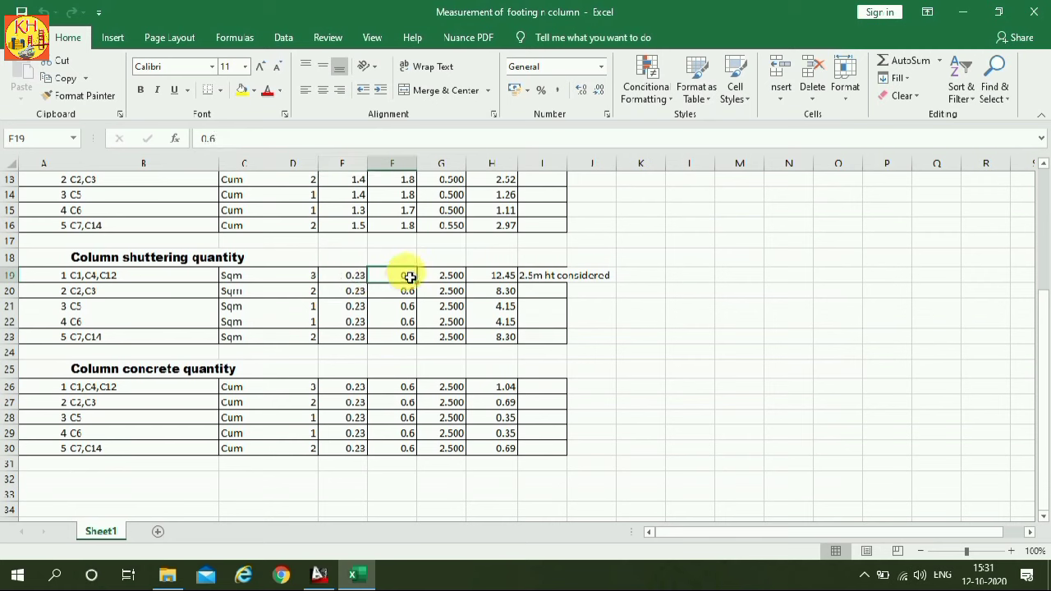
left_click(453, 279)
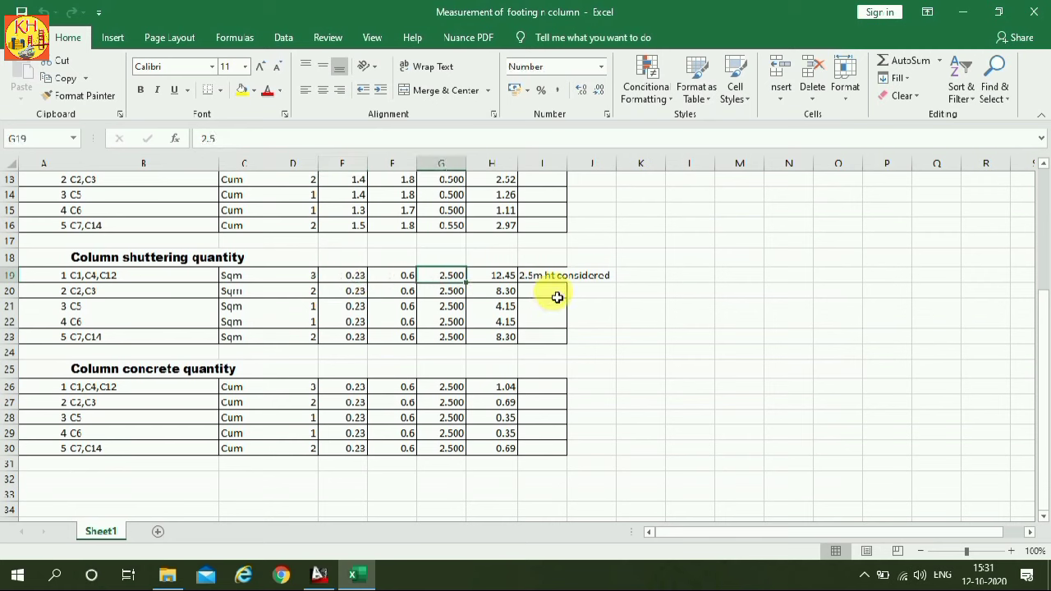
left_click(496, 279)
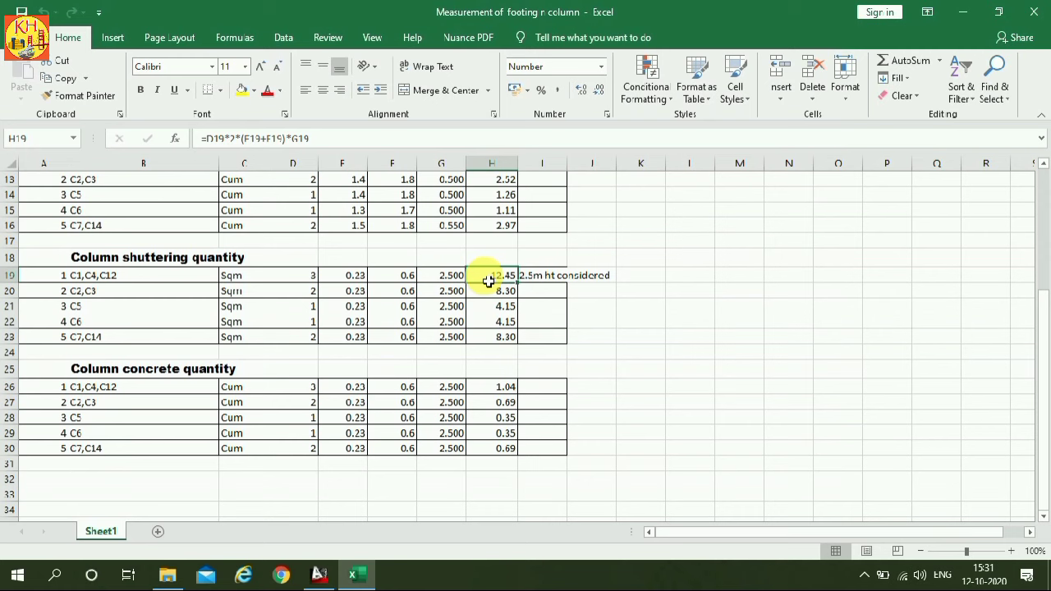
left_click(248, 280)
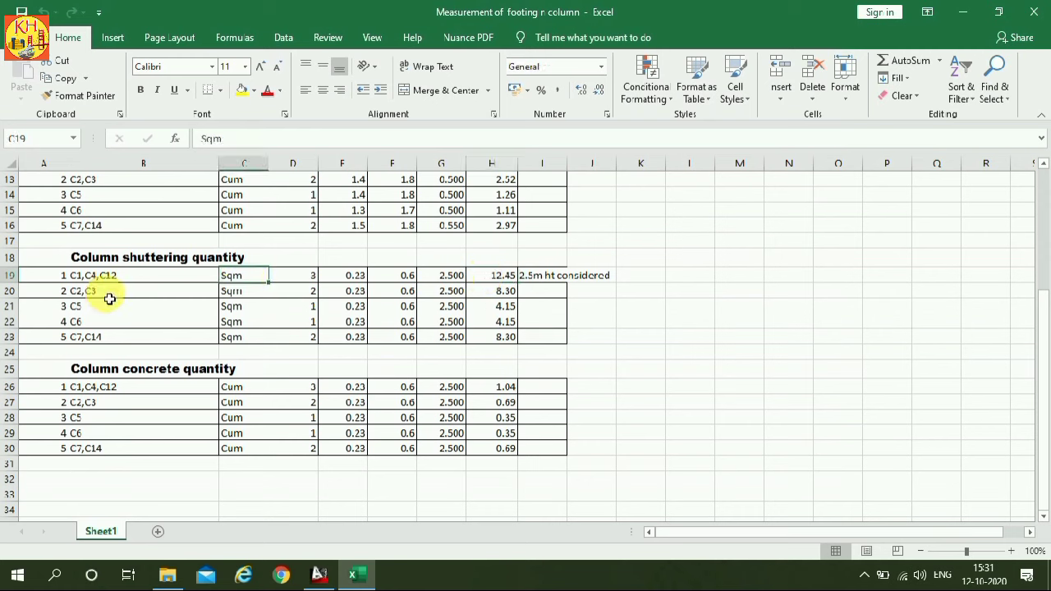
Step: Review the C2,C3 column shuttering row's number, length, breadth, height and quantity formula
left_click(304, 294)
left_click(346, 293)
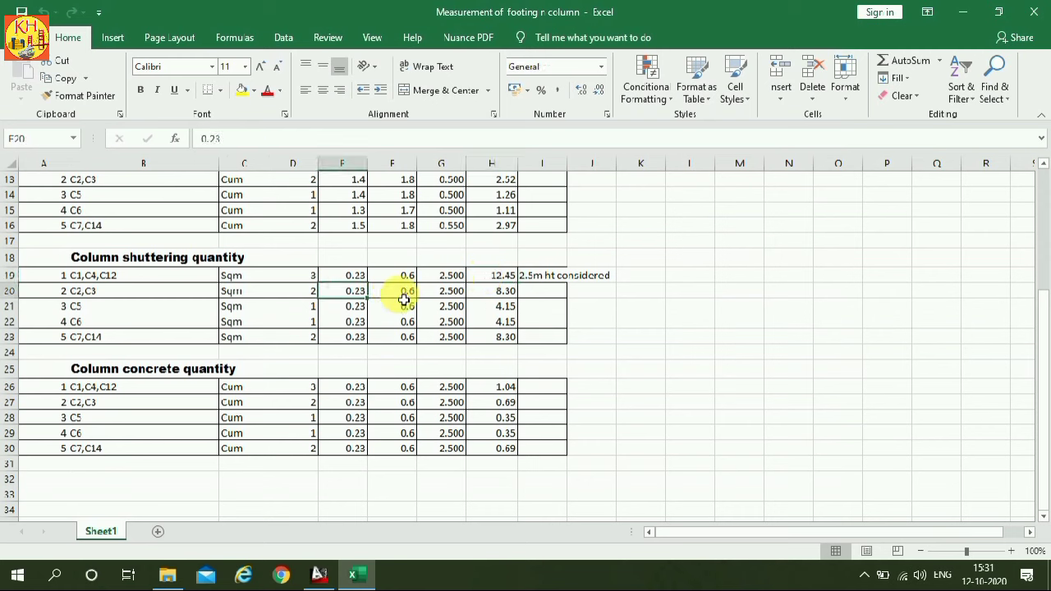
left_click(405, 295)
left_click(444, 294)
left_click(496, 294)
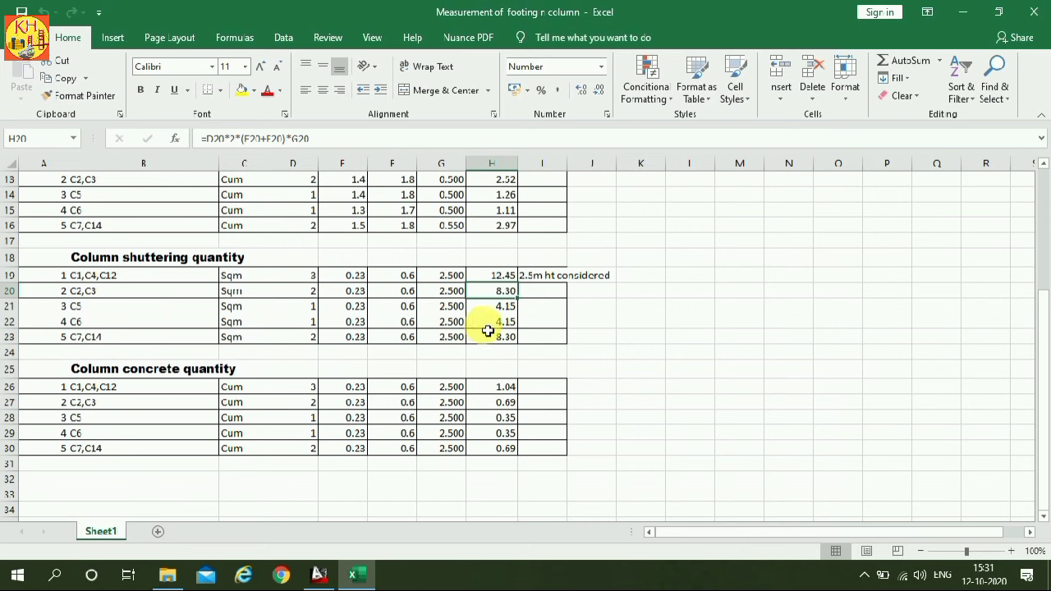
Step: Examine the C1,C4,C12 row under Column concrete quantity and trace its quantity formula through number, length, breadth and height
scroll(408, 322, "down", 1)
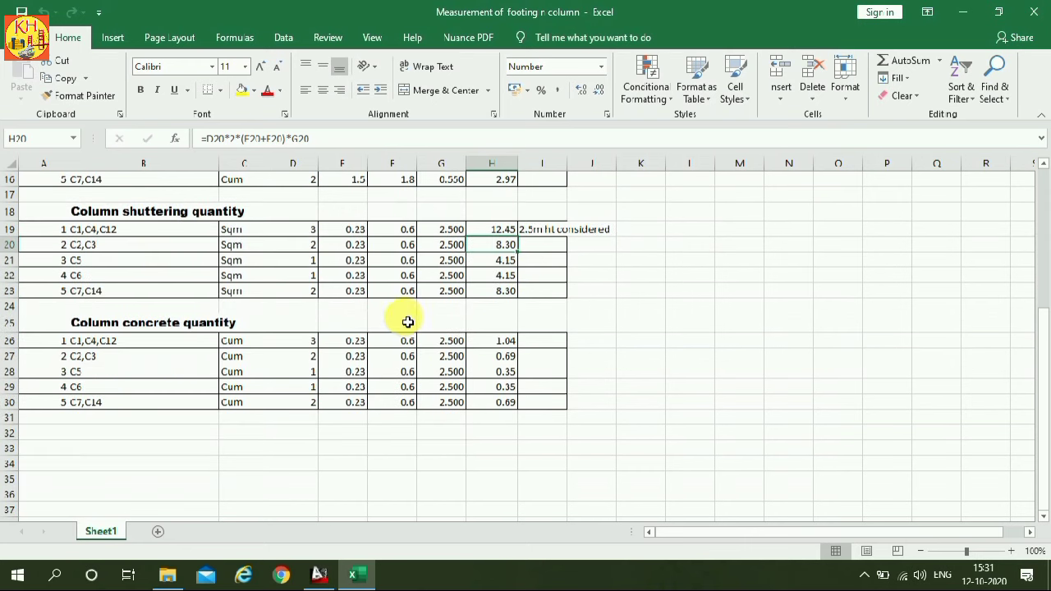
left_click(93, 339)
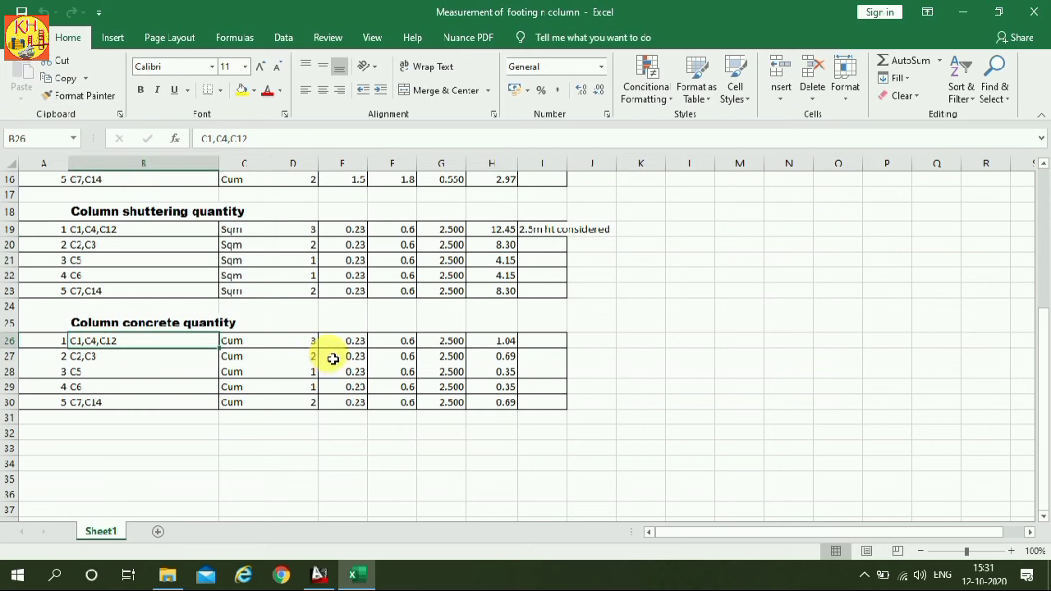
left_click(305, 344)
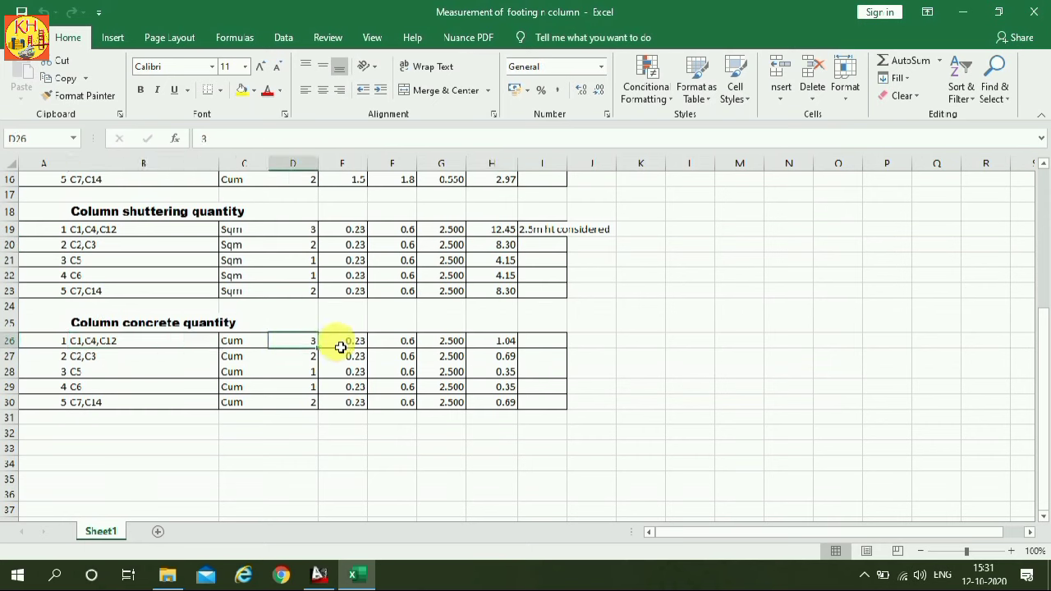
left_click(340, 345)
left_click(402, 344)
left_click(436, 343)
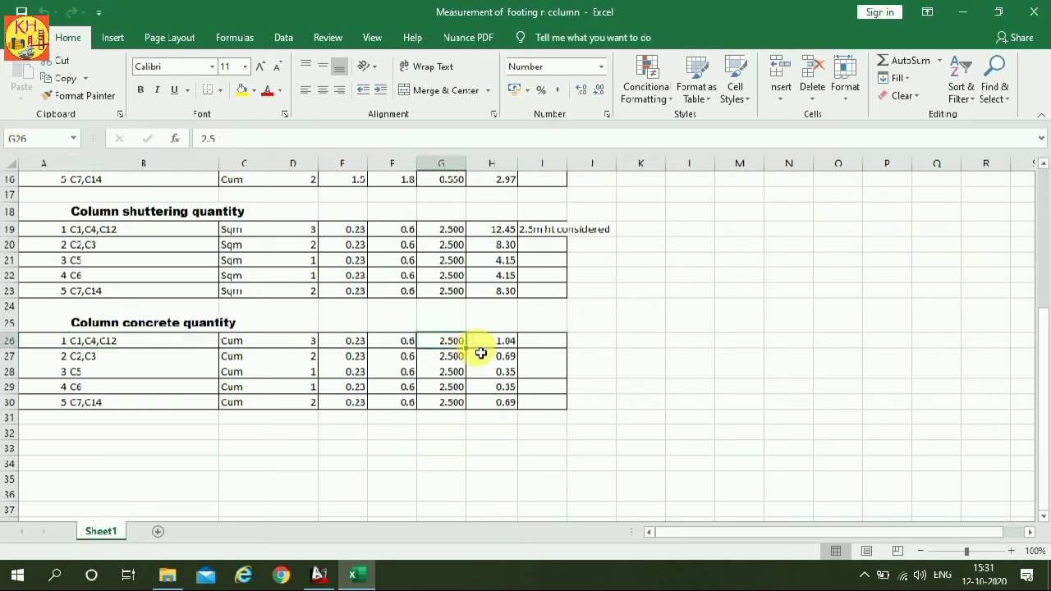
left_click(495, 347)
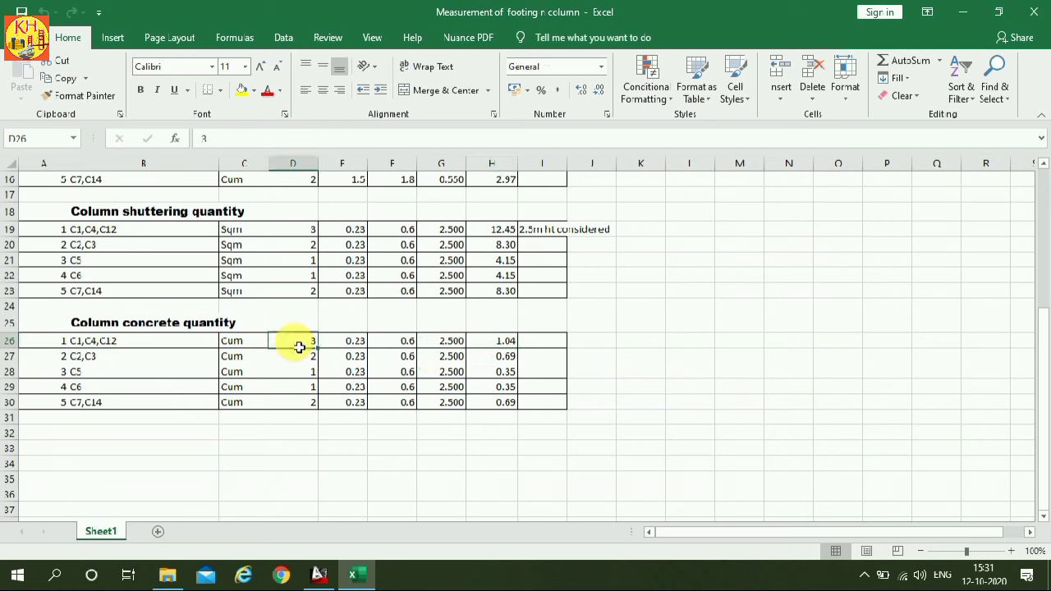
left_click(345, 346)
left_click(406, 344)
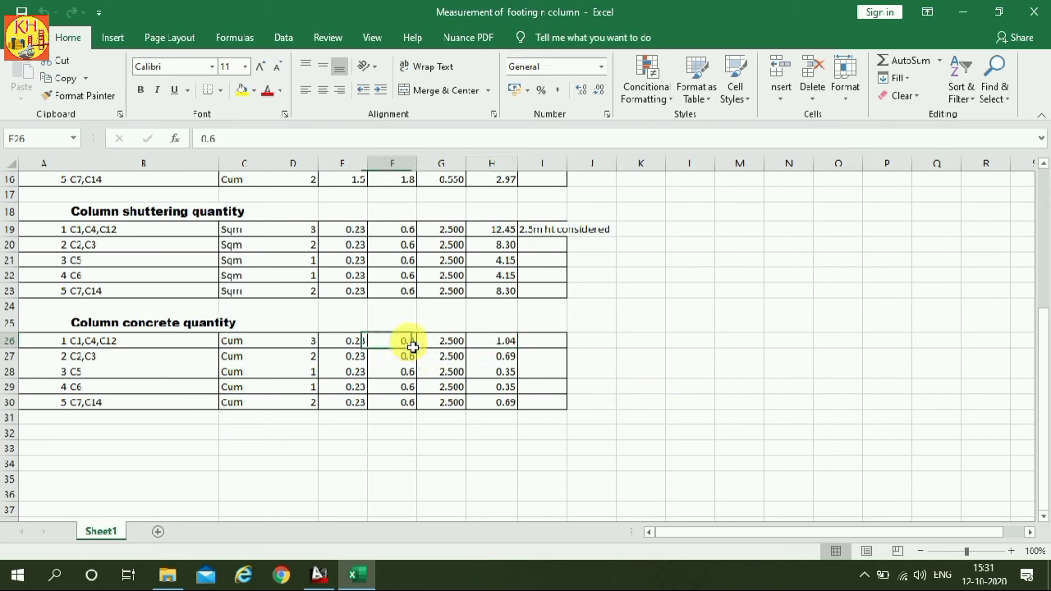